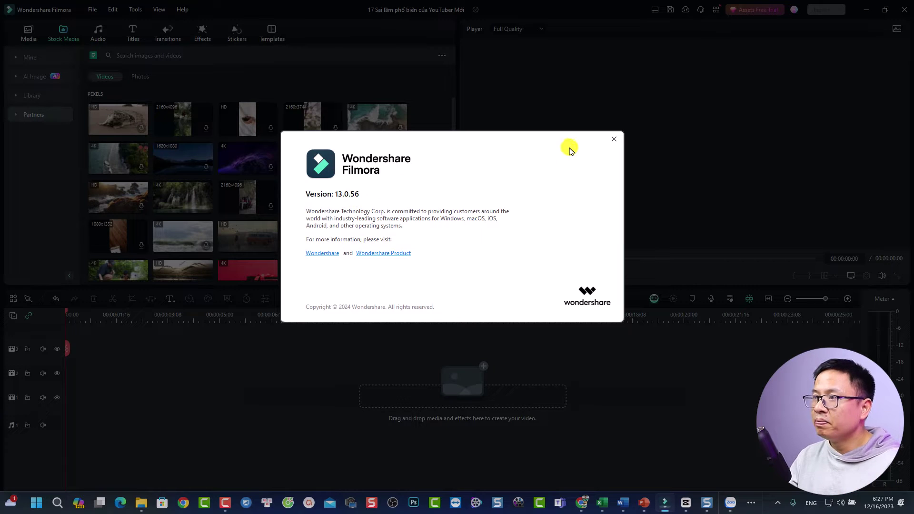
# Add the autumn road stock video at the start of the first video track and preview it
pyautogui.click(613, 141)
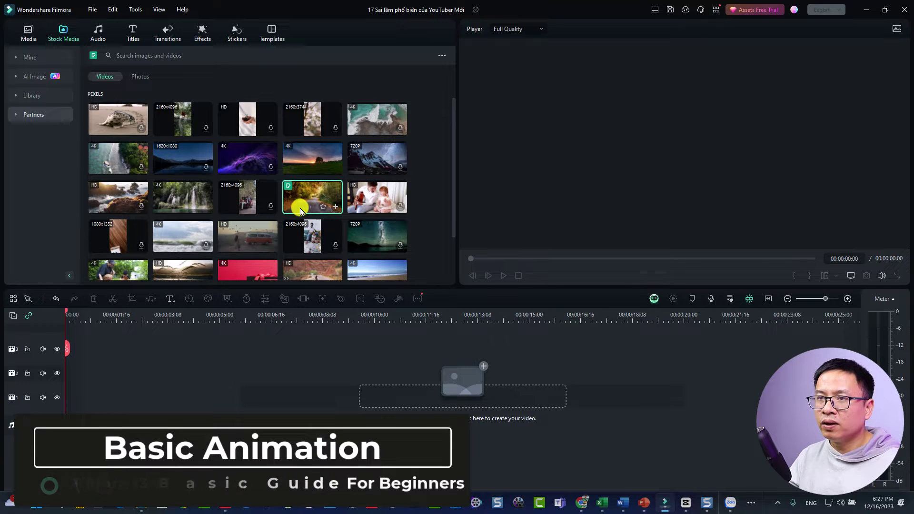
pyautogui.moveTo(146, 365); pyautogui.dragTo(62, 415)
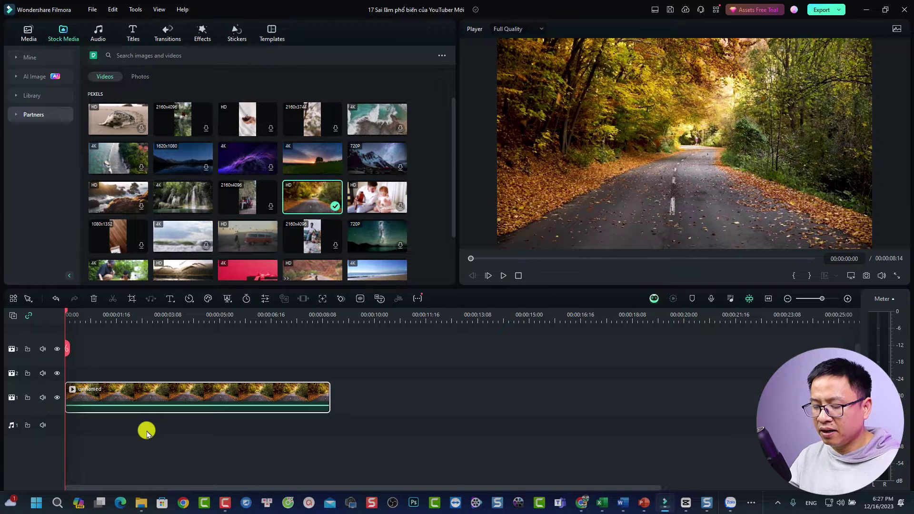
pyautogui.press('space')
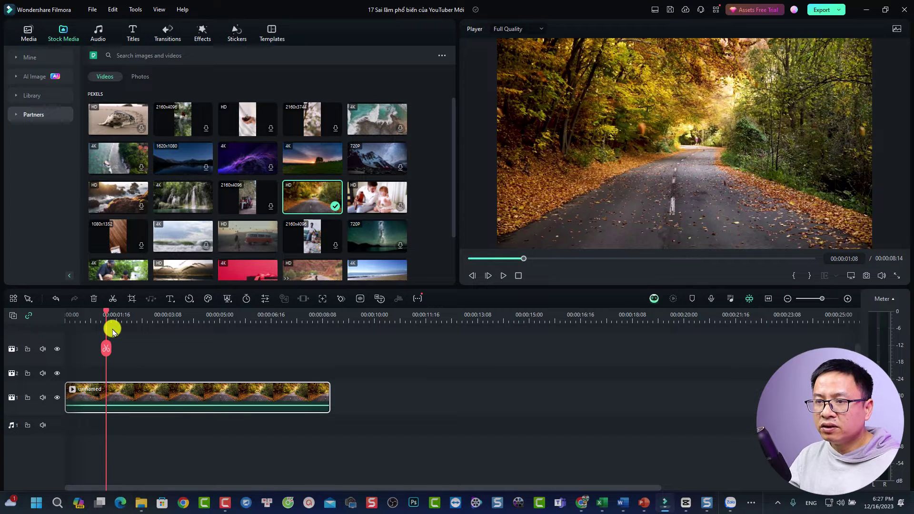
pyautogui.moveTo(107, 316); pyautogui.dragTo(45, 316)
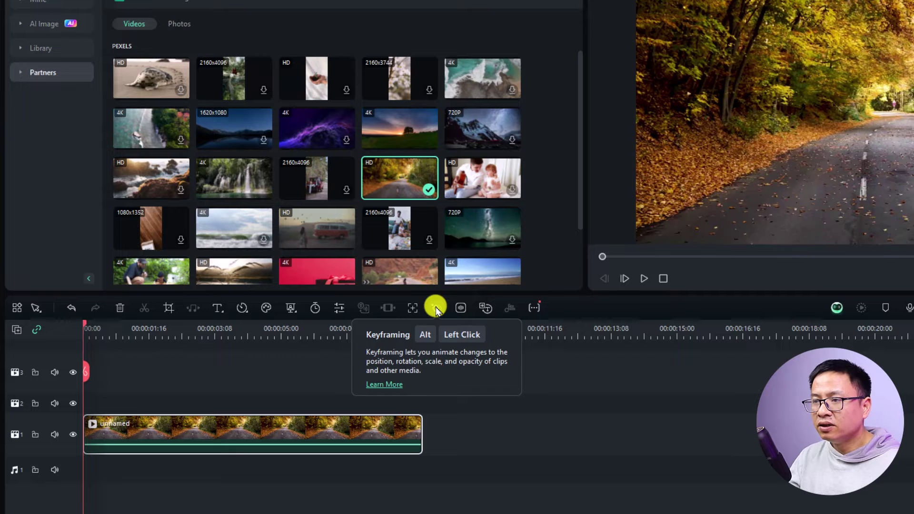
# Start keyframing the road clip at its first frame and set its opacity to 0 there
pyautogui.click(436, 308)
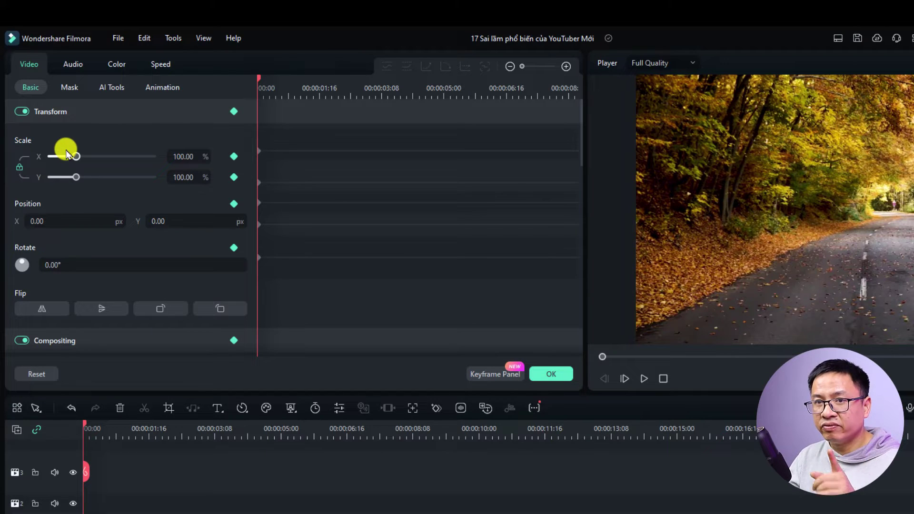
pyautogui.click(495, 377)
pyautogui.scroll(-1, 214, 329)
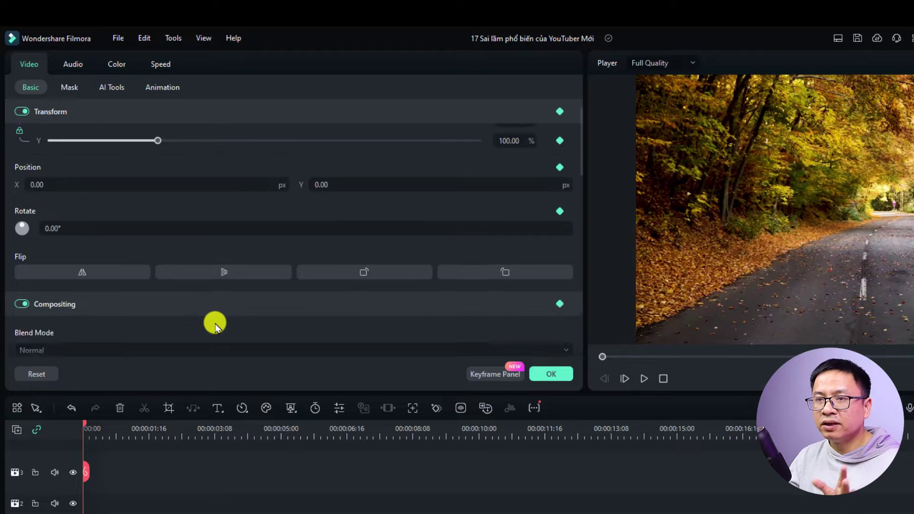
pyautogui.scroll(-2, 212, 321)
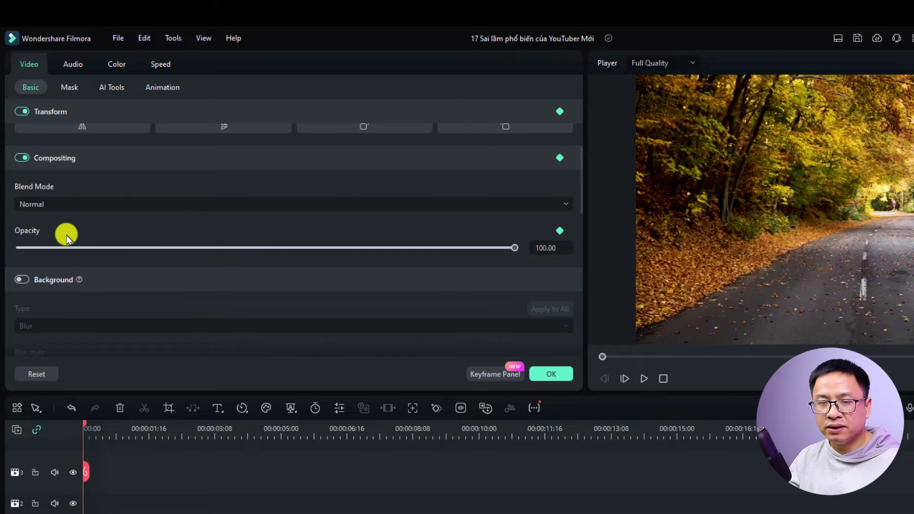
pyautogui.moveTo(515, 248); pyautogui.dragTo(361, 248)
pyautogui.moveTo(232, 245); pyautogui.dragTo(17, 238)
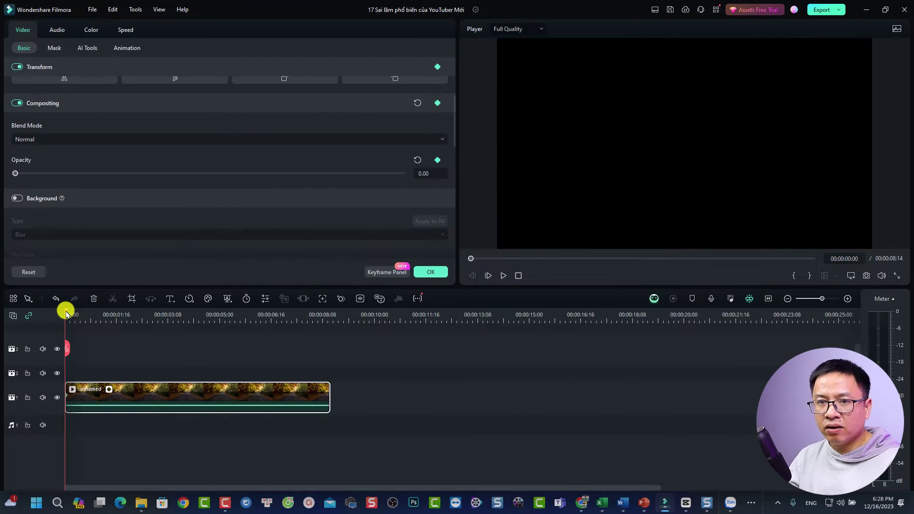
# Set the road clip's opacity to 100 at 00:00:00:16 and play back the fade-in
pyautogui.moveTo(66, 313); pyautogui.dragTo(86, 313)
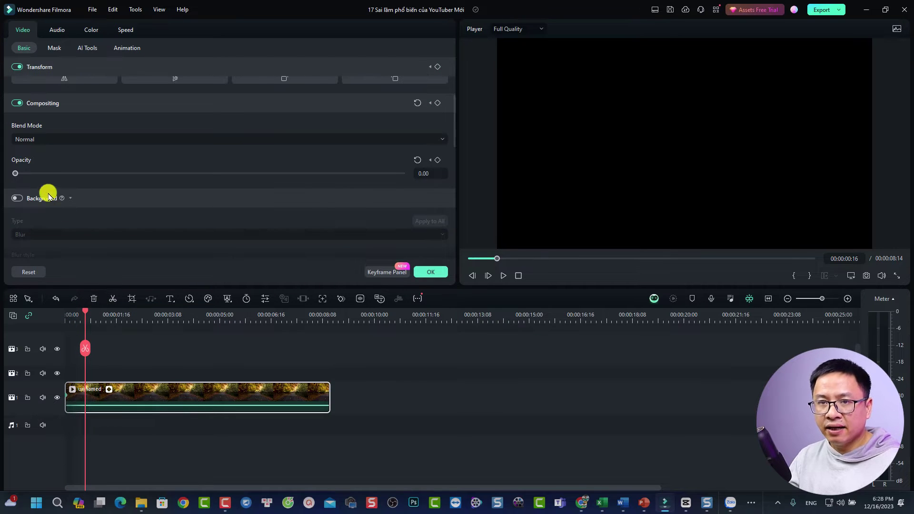
pyautogui.moveTo(16, 174); pyautogui.dragTo(405, 181)
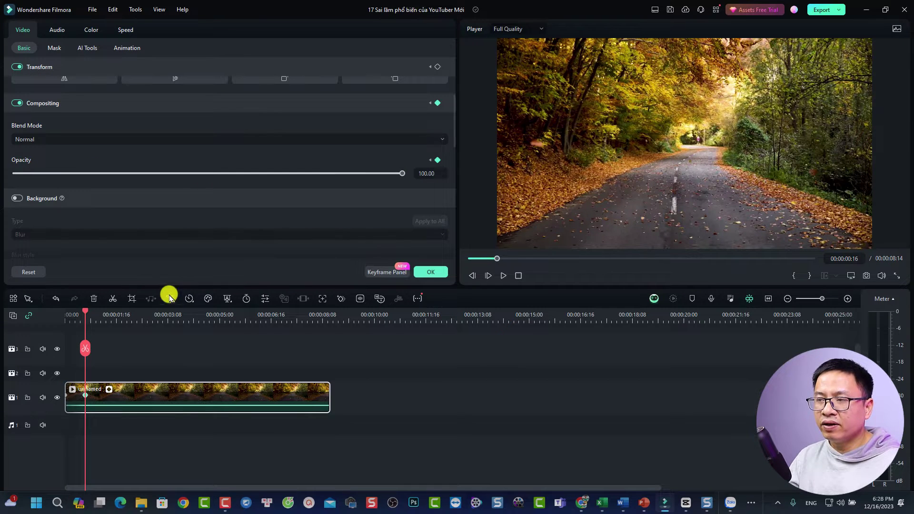
pyautogui.moveTo(86, 315); pyautogui.dragTo(62, 316)
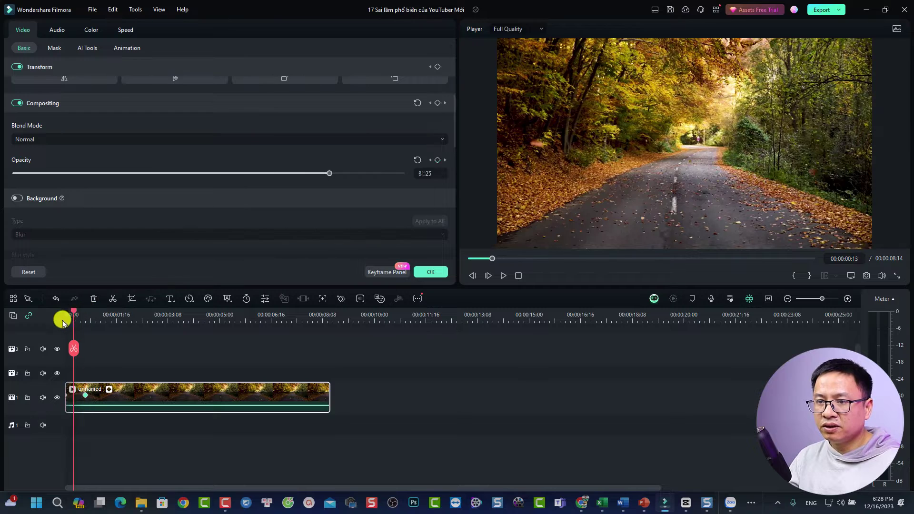
pyautogui.press('space')
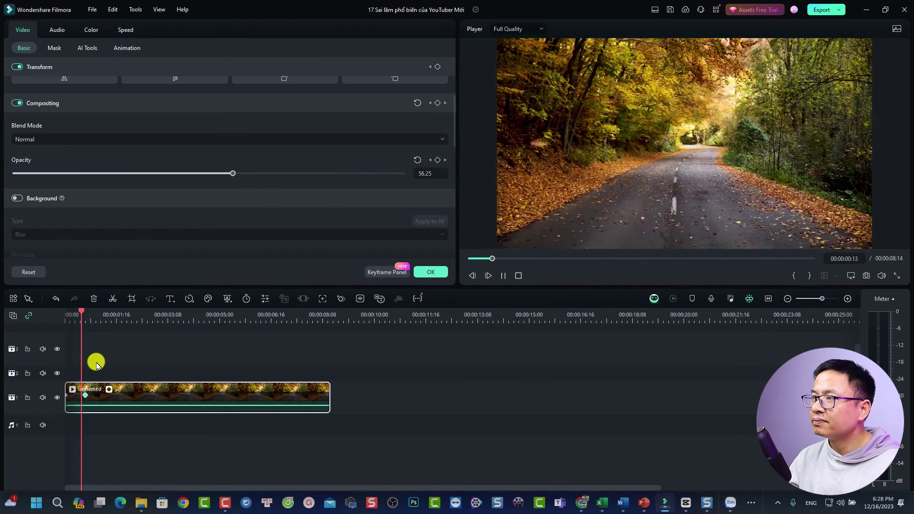
pyautogui.press('space')
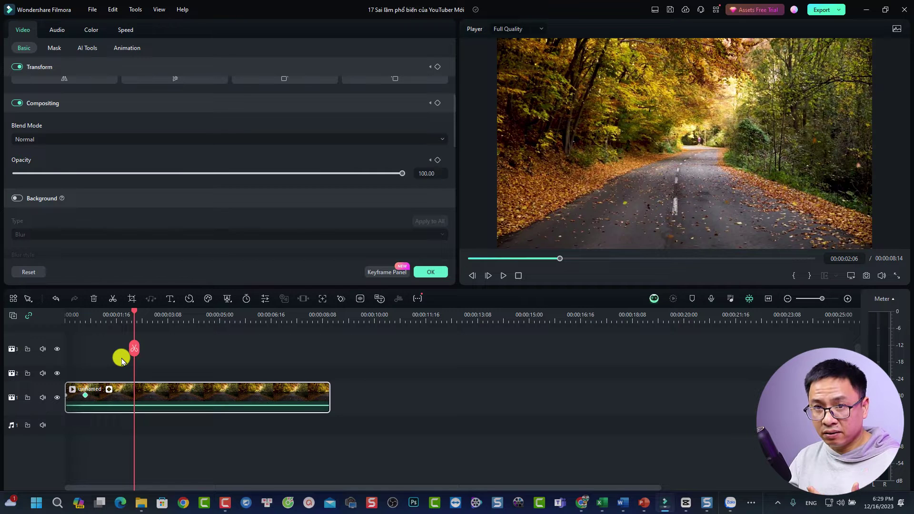
# Move the road clip's second opacity keyframe to 00:00:02:03 and play the slower fade-in from the start
pyautogui.click(87, 399)
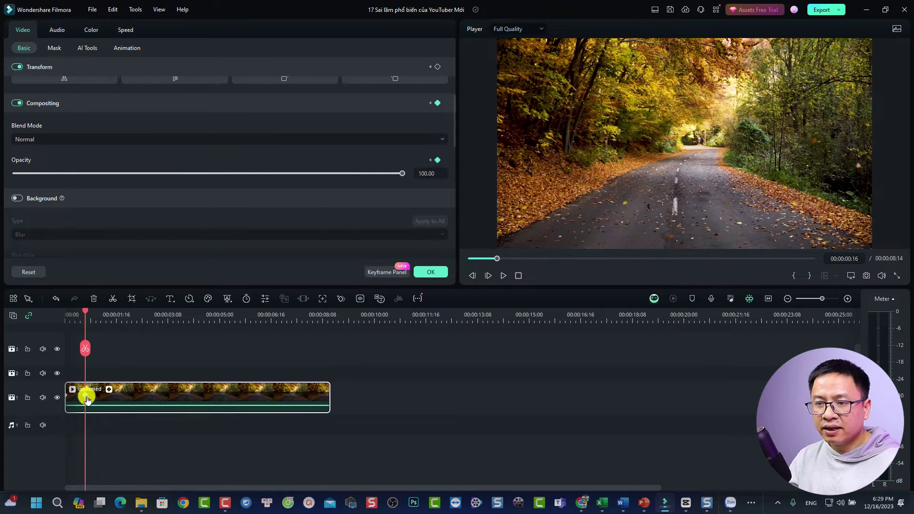
pyautogui.click(131, 394)
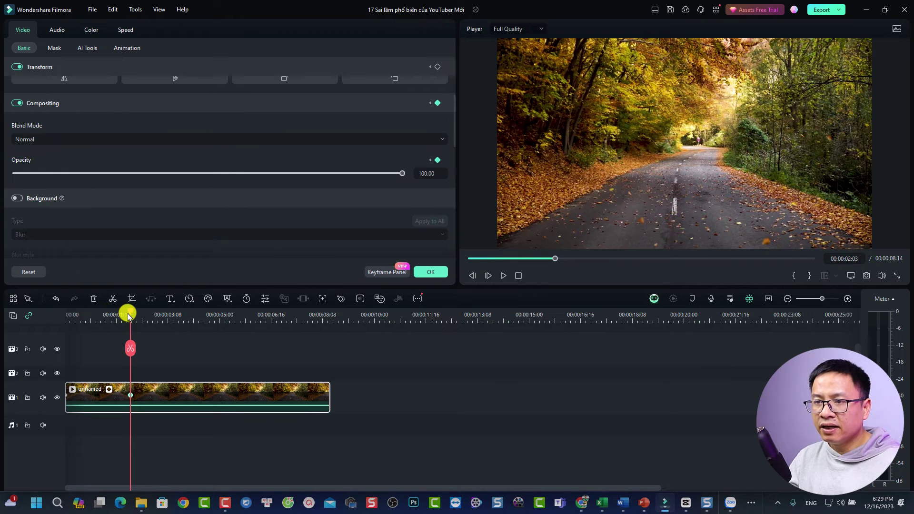
pyautogui.moveTo(129, 316); pyautogui.dragTo(44, 316)
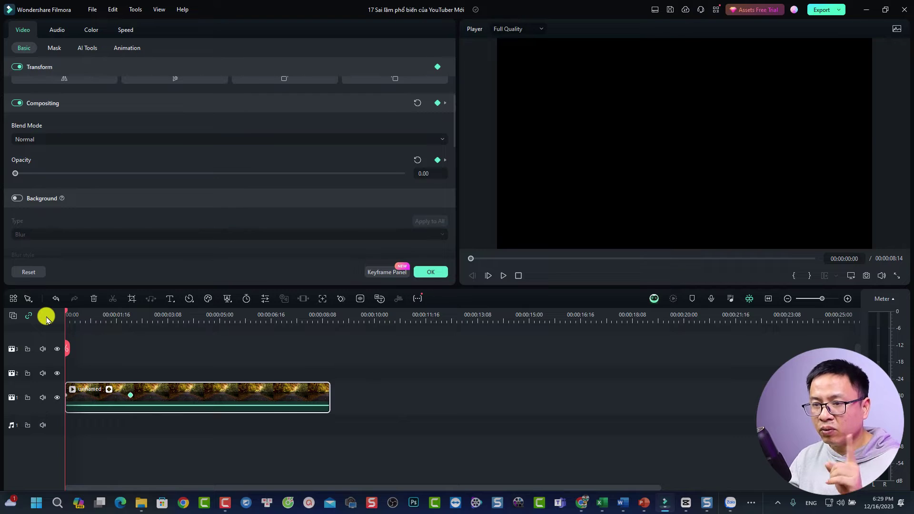
pyautogui.press('space')
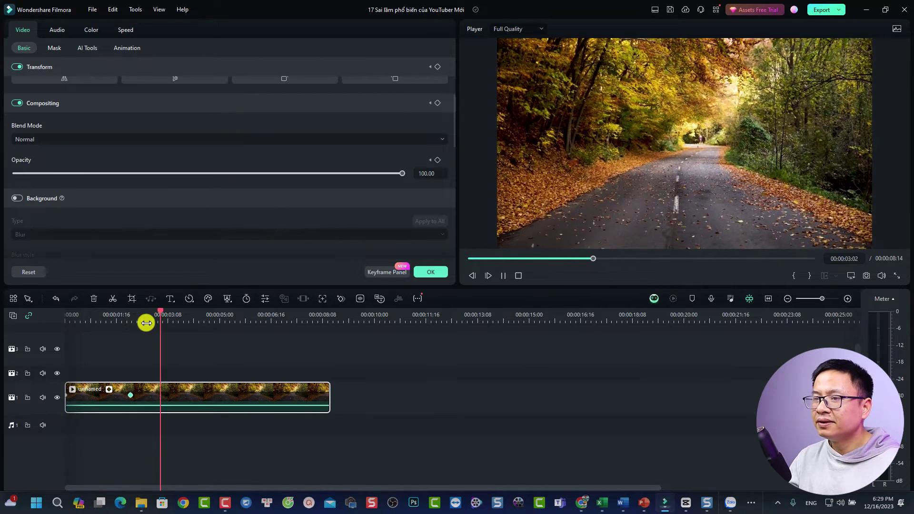
pyautogui.press('space')
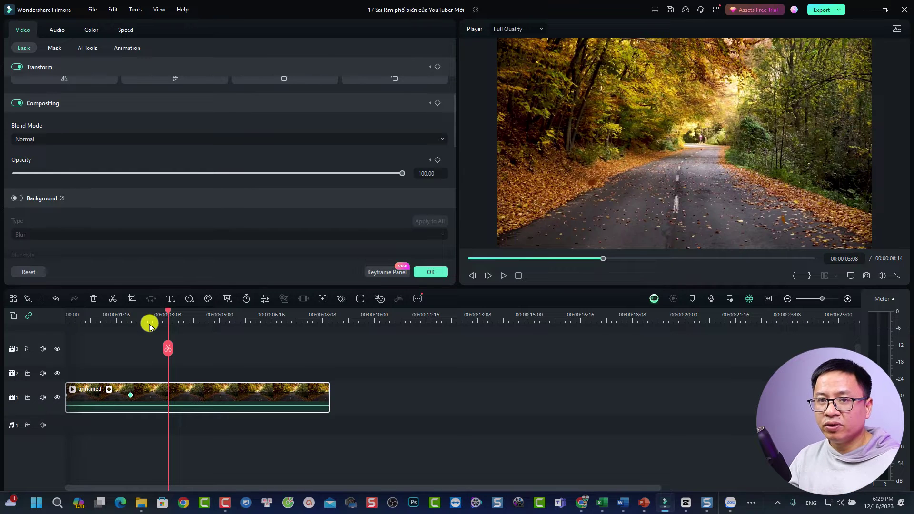
# Fade out the road clip from a new keyframe at 00:00:06:21 to opacity 0 at 00:00:08:08, and preview the whole clip
pyautogui.click(278, 316)
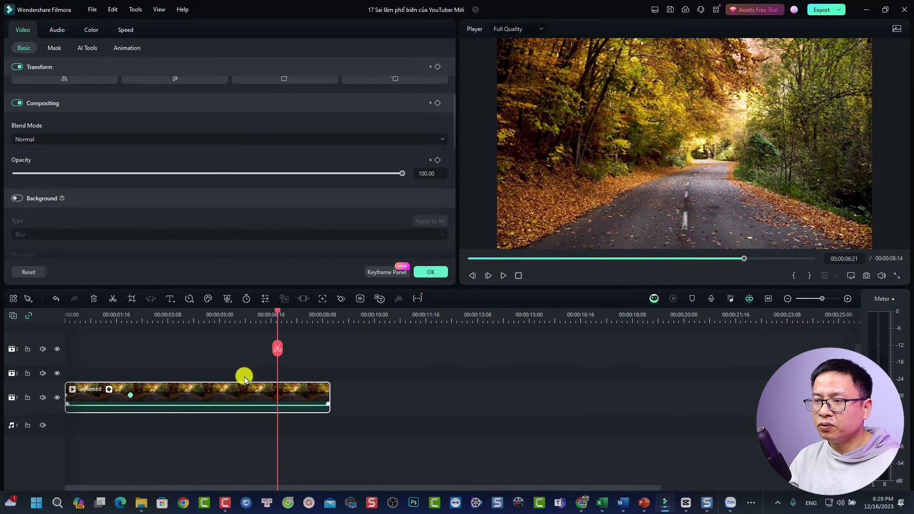
pyautogui.click(341, 299)
pyautogui.moveTo(278, 316); pyautogui.dragTo(323, 318)
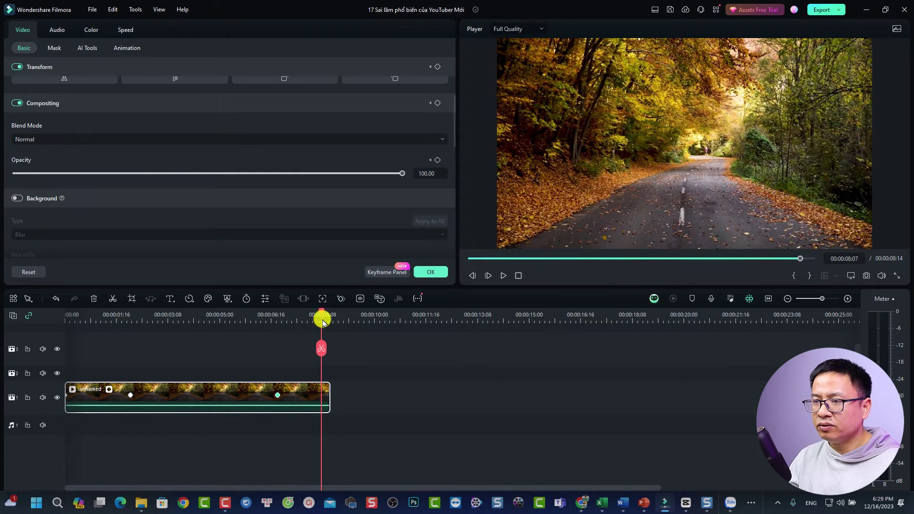
pyautogui.moveTo(406, 180); pyautogui.dragTo(1, 176)
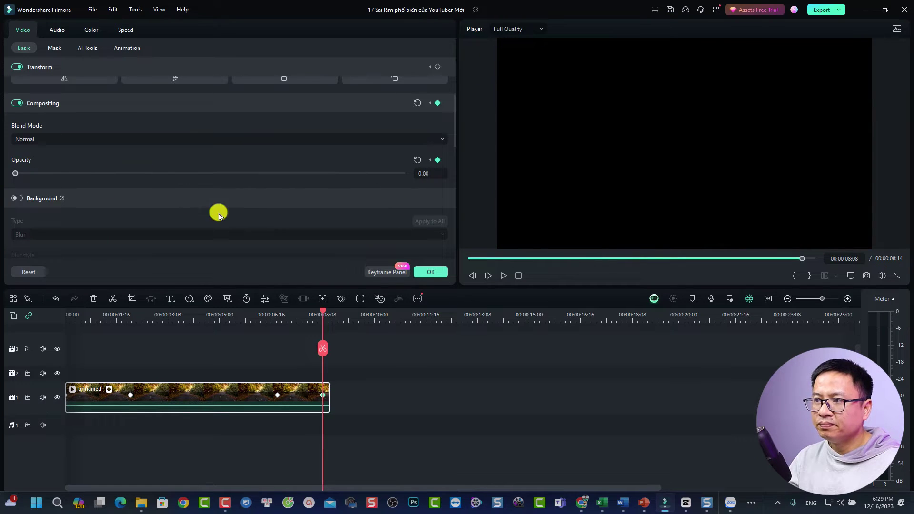
pyautogui.click(425, 270)
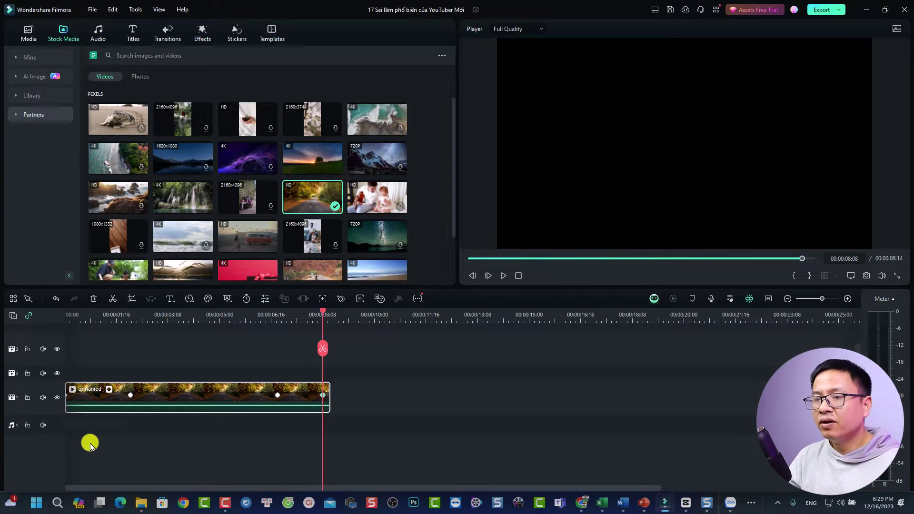
pyautogui.click(65, 321)
pyautogui.press('space')
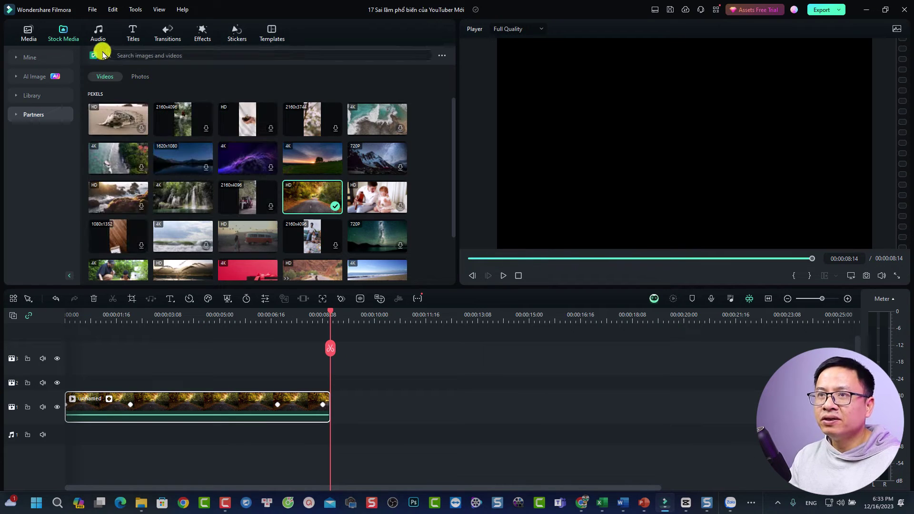
# Place the stock photo "The girl and the tree" on the second video track from about 00:00:01:20 and delete its effect
pyautogui.click(141, 77)
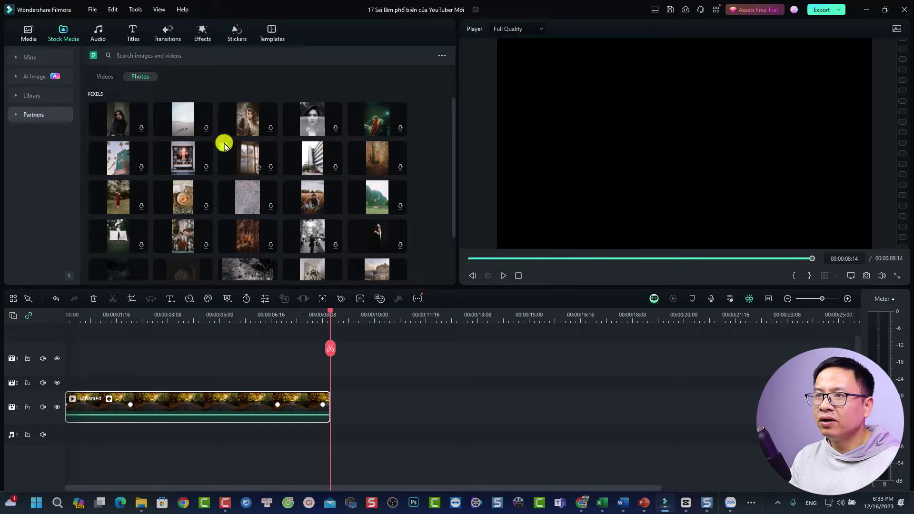
pyautogui.moveTo(142, 319)
pyautogui.mouseDown()
pyautogui.moveTo(117, 376)
pyautogui.moveTo(150, 331)
pyautogui.mouseUp()
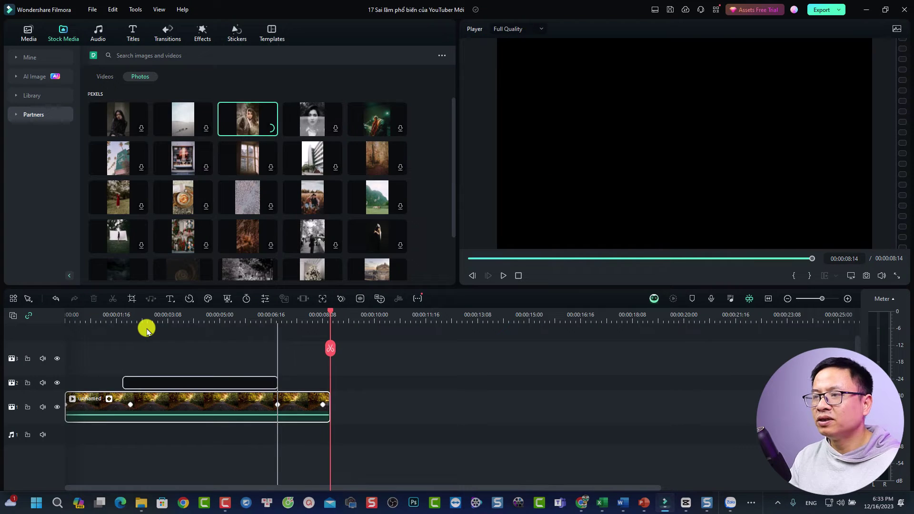
pyautogui.click(122, 320)
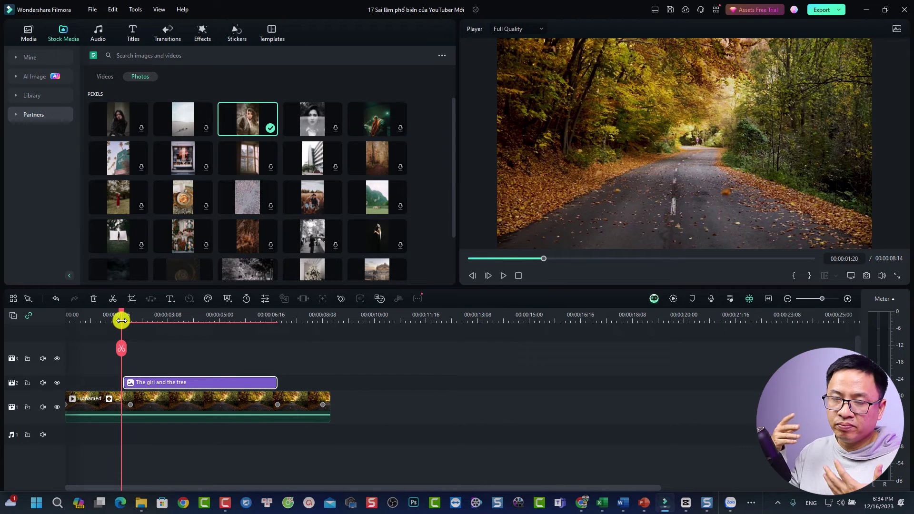
pyautogui.press('space')
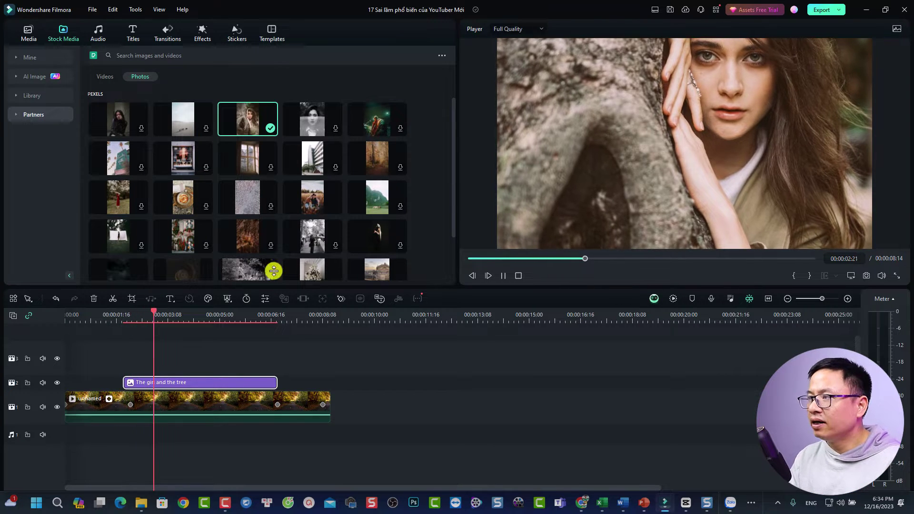
pyautogui.rightClick(191, 387)
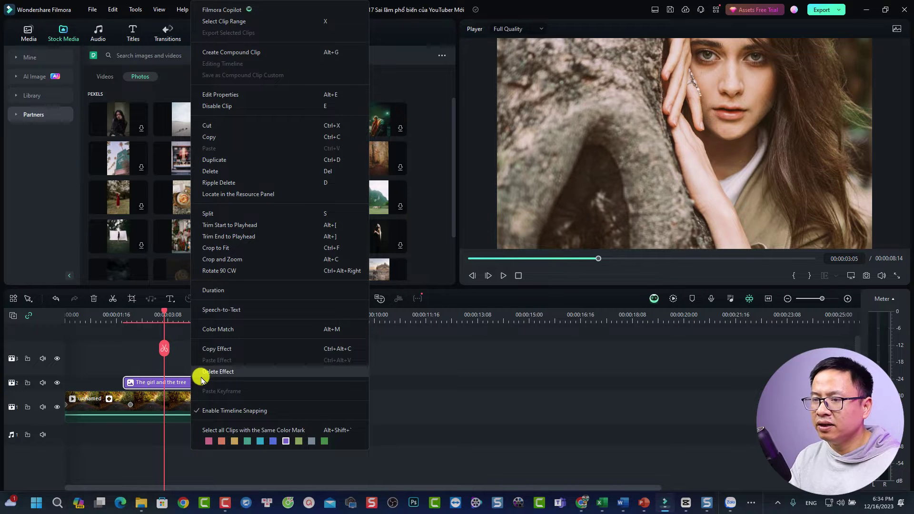
pyautogui.click(209, 371)
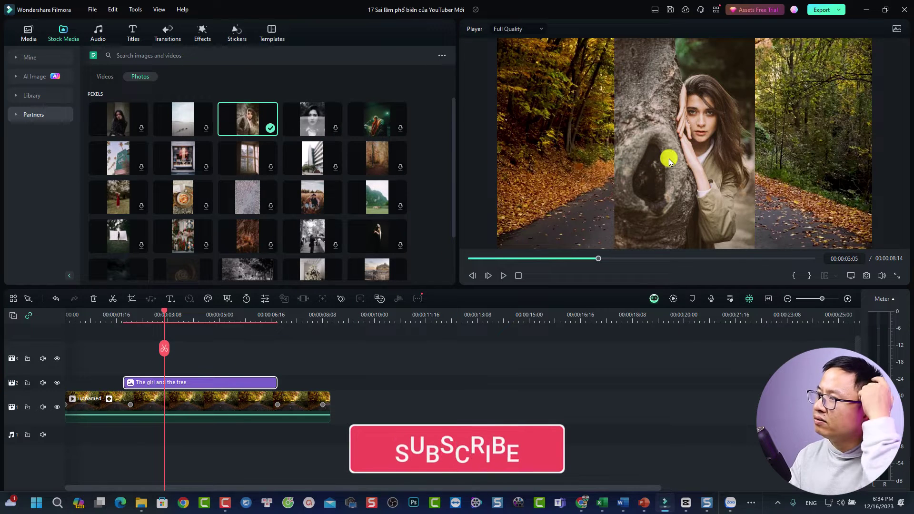
# Add a keyframe to the girl-and-tree photo at 00:00:03:05 and set its X position to -1459 at 00:00:02:10
pyautogui.moveTo(670, 158)
pyautogui.mouseDown()
pyautogui.moveTo(653, 158)
pyautogui.moveTo(667, 158)
pyautogui.mouseUp()
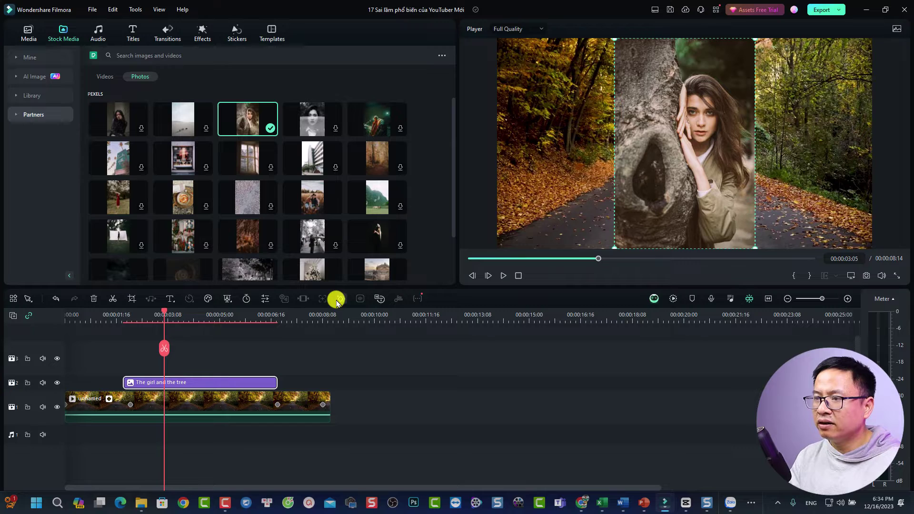
pyautogui.doubleClick(238, 382)
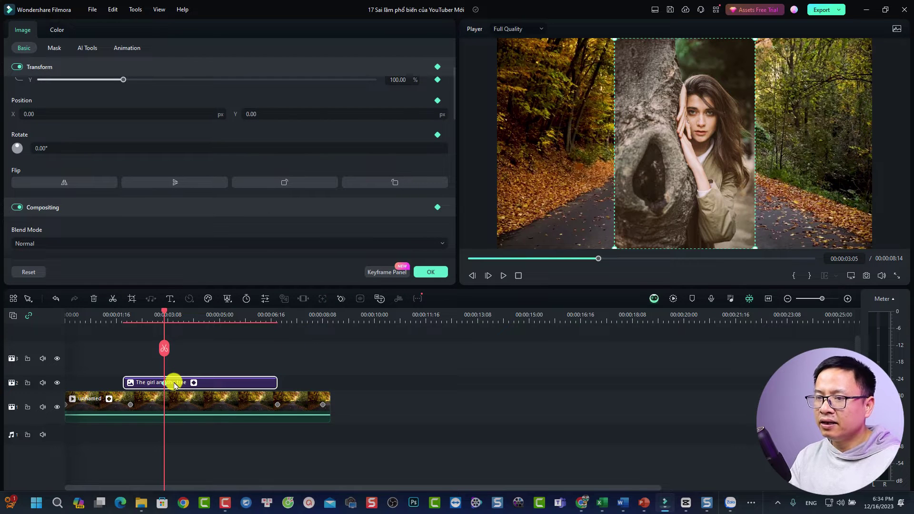
pyautogui.moveTo(164, 317); pyautogui.dragTo(139, 314)
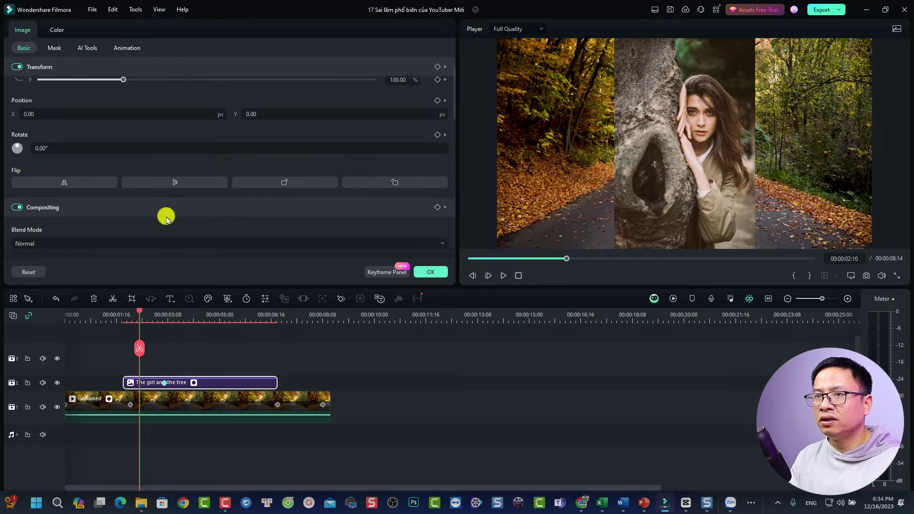
pyautogui.scroll(-10, 66, 114)
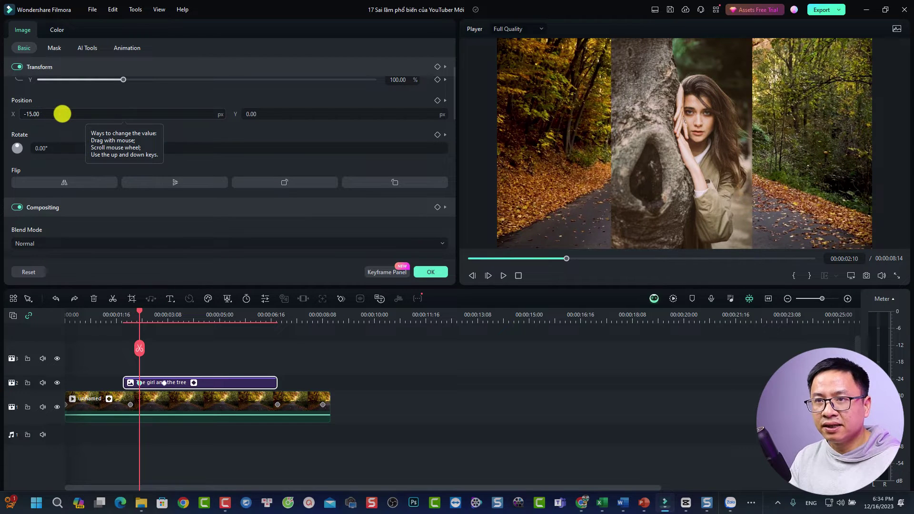
pyautogui.scroll(-20, 164, 116)
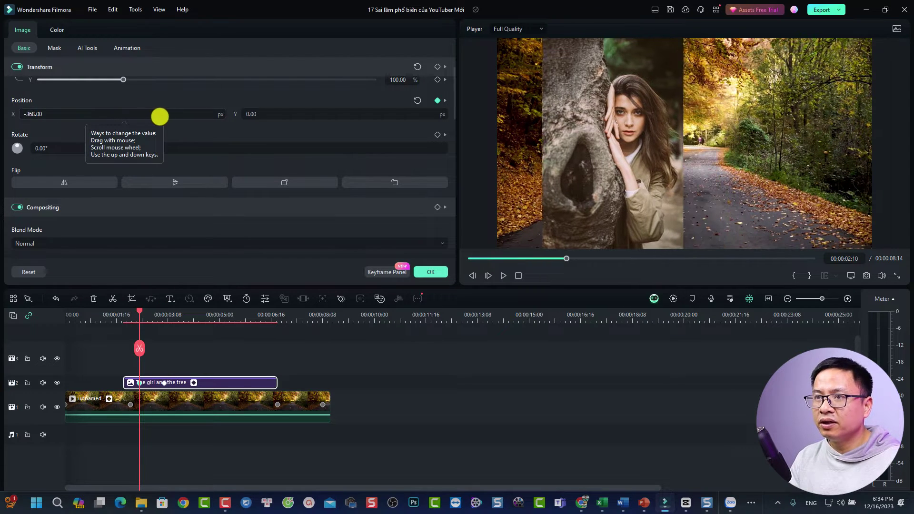
pyautogui.scroll(-20, 190, 117)
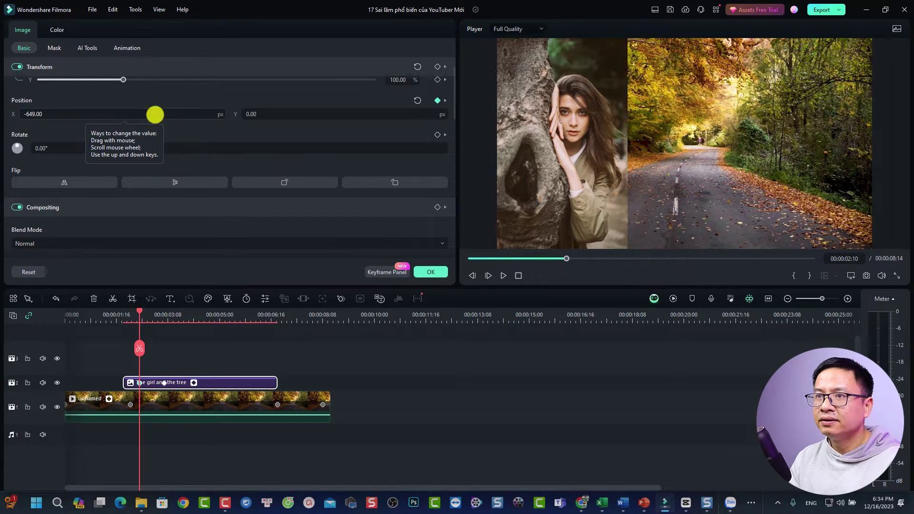
pyautogui.scroll(-12, 200, 113)
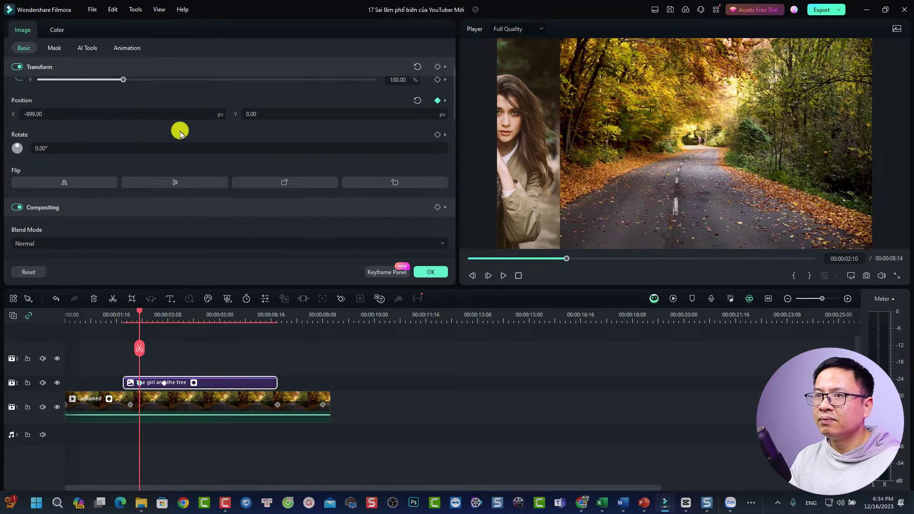
pyautogui.scroll(-5, 146, 115)
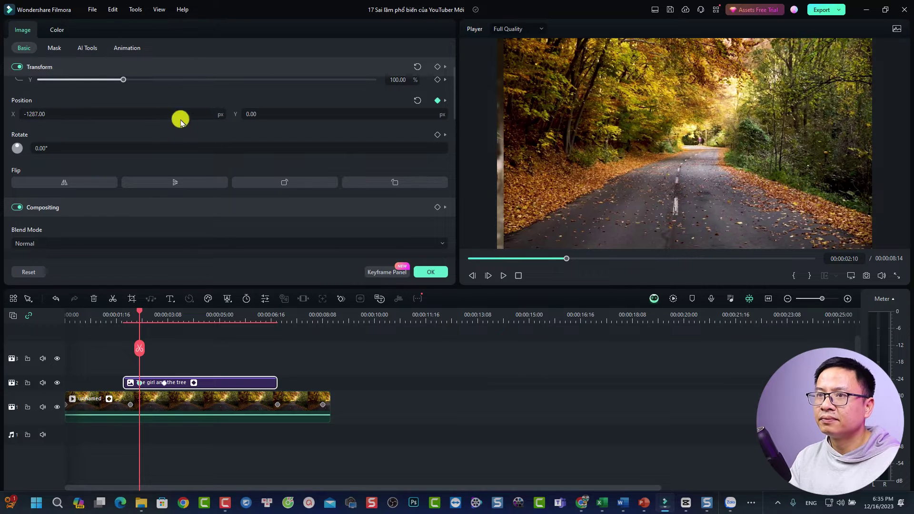
pyautogui.scroll(-10, 179, 118)
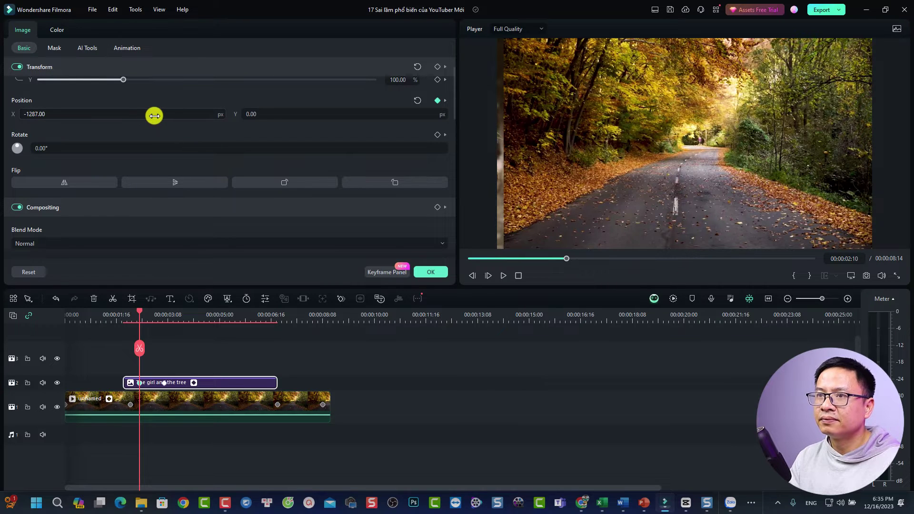
# Play back the photo's slide-in from 00:00:01:12
pyautogui.click(111, 322)
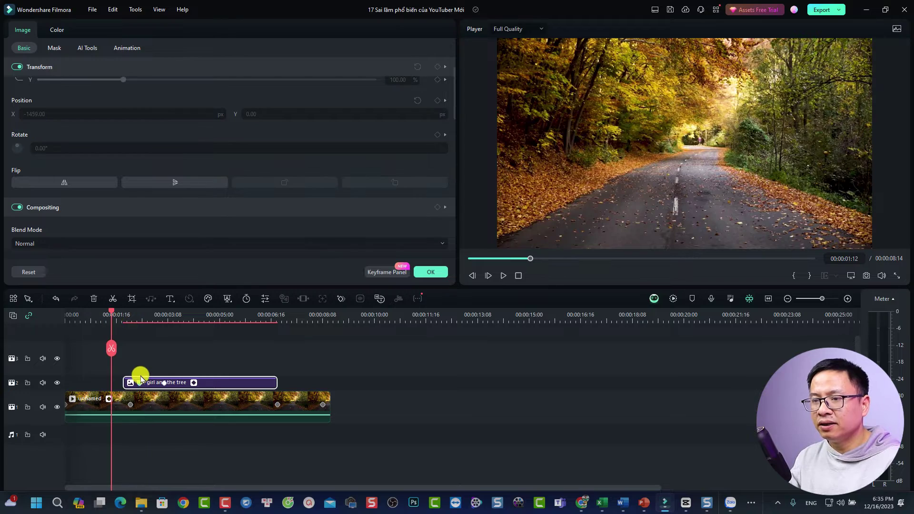
pyautogui.press('space')
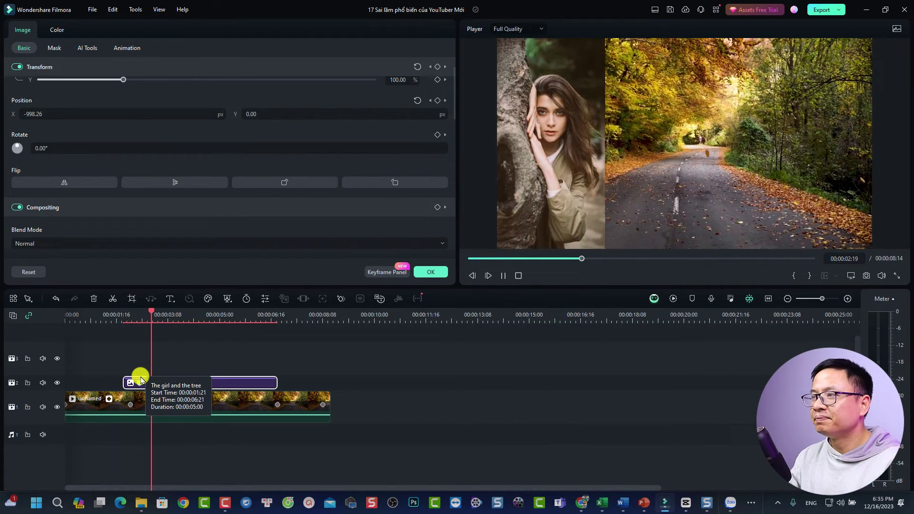
pyautogui.press('space')
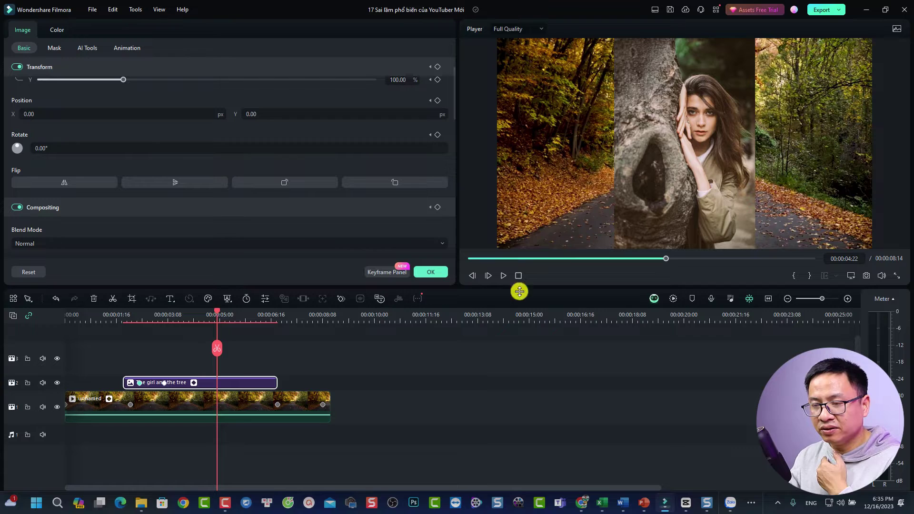
# Add a photo keyframe at 00:00:04:22, set its X position to 2071 at 00:00:06:09, and preview the slide-out
pyautogui.click(342, 301)
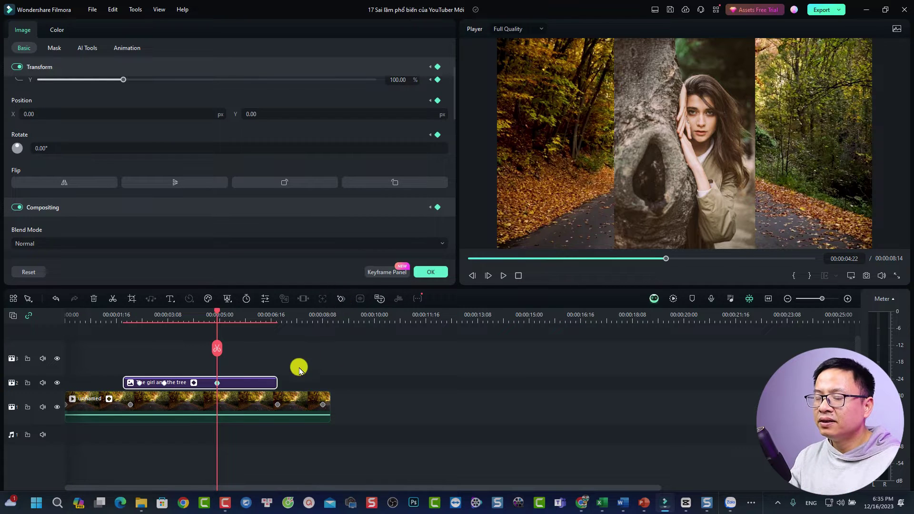
pyautogui.click(261, 315)
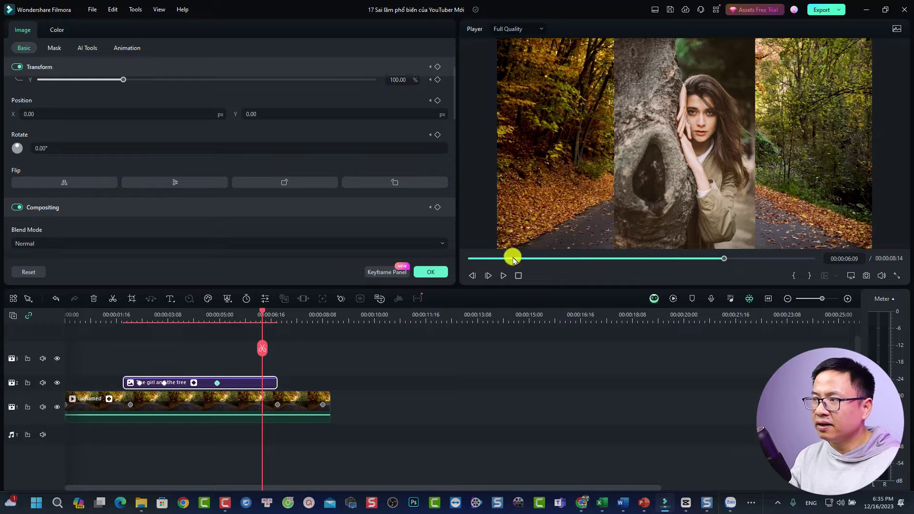
pyautogui.click(628, 209)
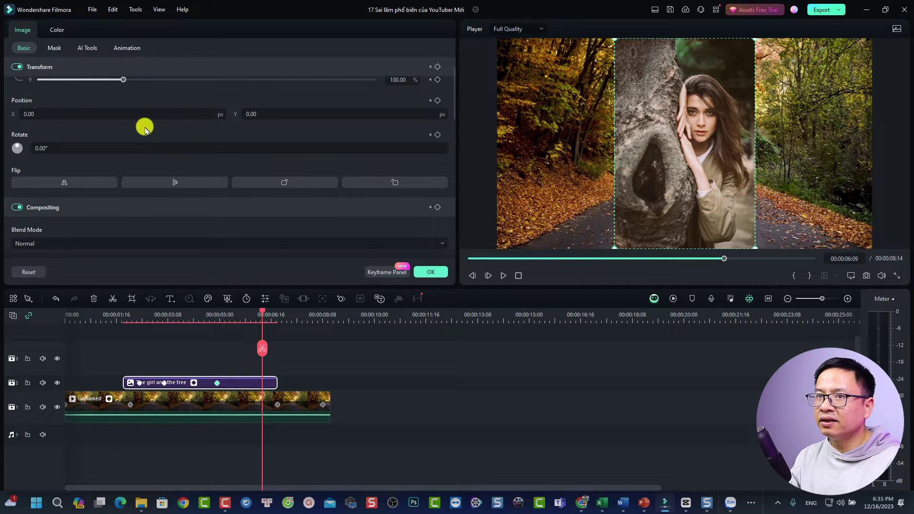
pyautogui.moveTo(25, 110)
pyautogui.mouseDown()
pyautogui.moveTo(139, 114)
pyautogui.moveTo(27, 111)
pyautogui.mouseUp()
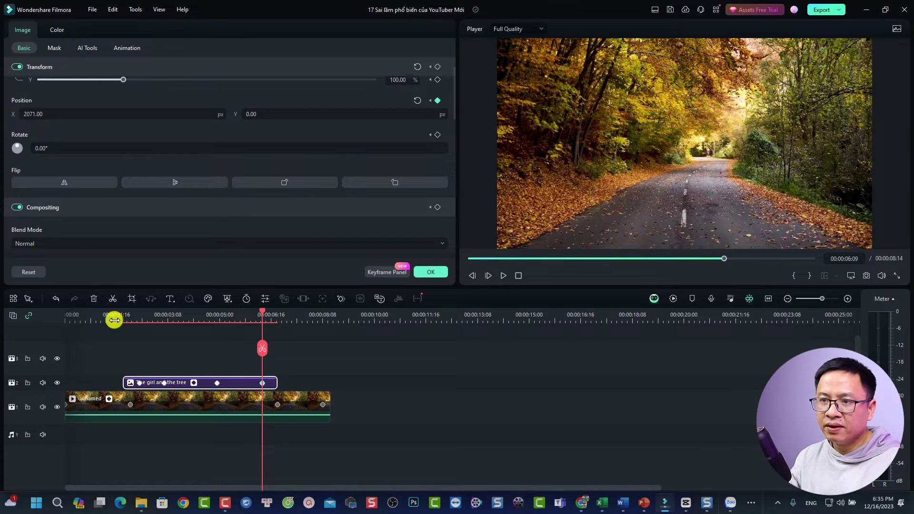
pyautogui.click(112, 320)
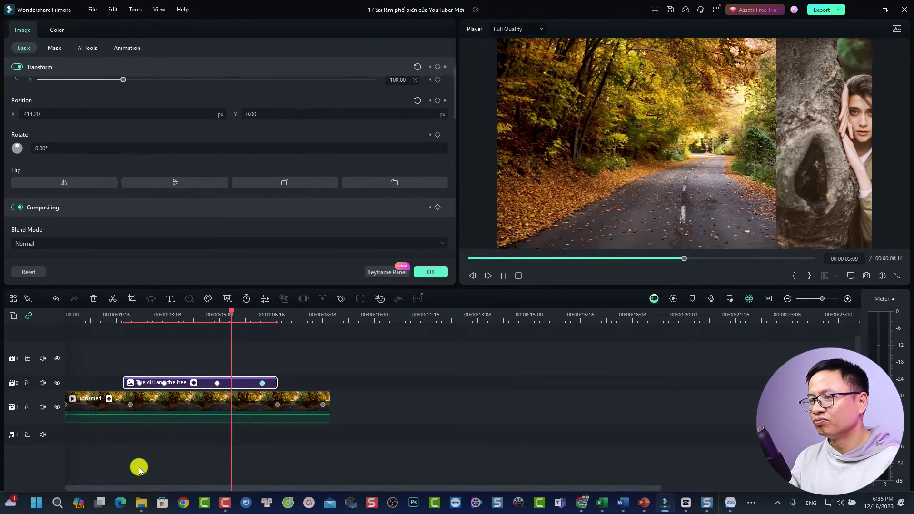
pyautogui.press('space')
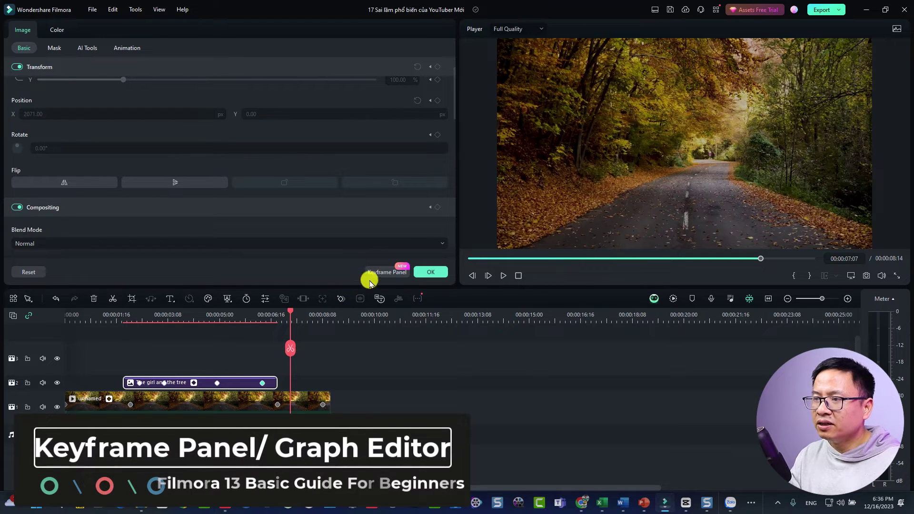
# Open the Keyframe Panel for the photo and move the playhead to its first position keyframe
pyautogui.click(217, 383)
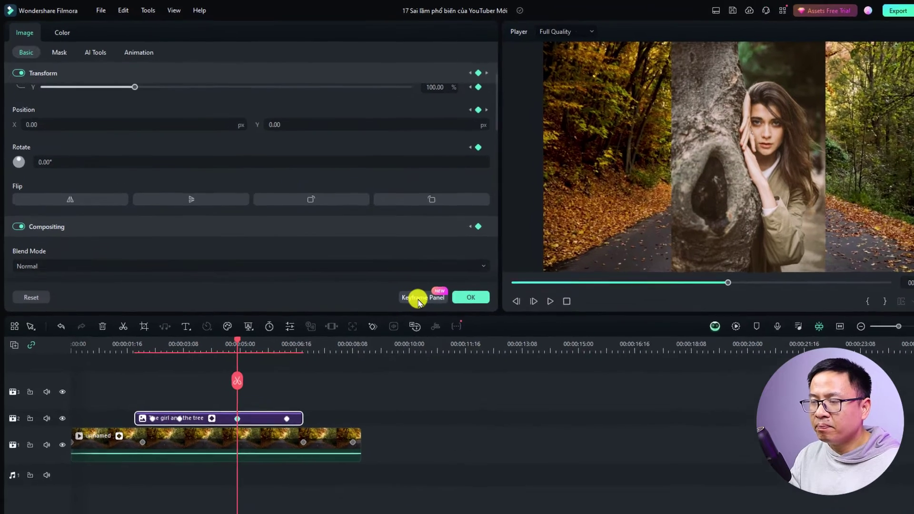
pyautogui.click(384, 274)
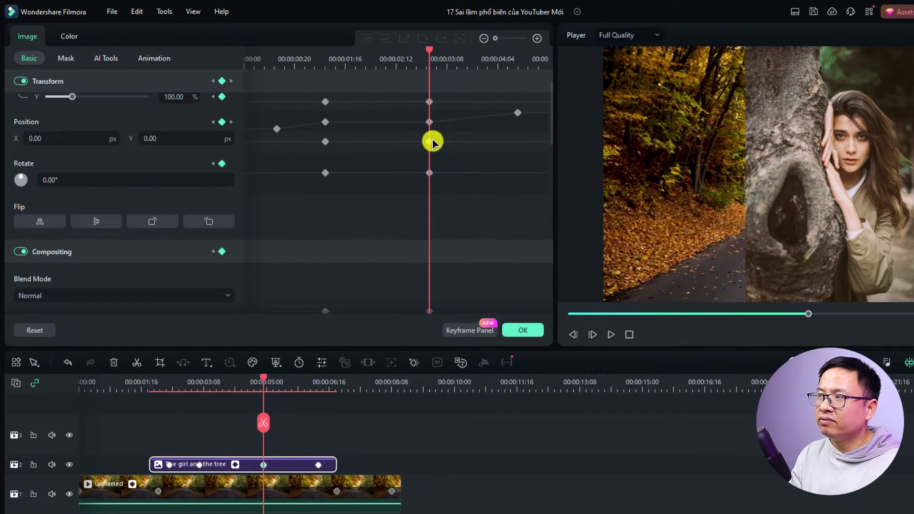
pyautogui.moveTo(264, 378); pyautogui.dragTo(170, 468)
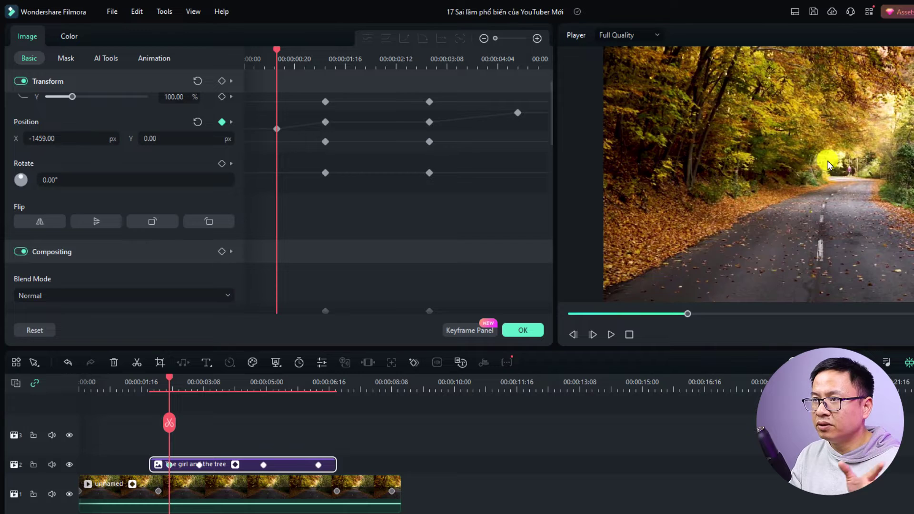
# Step through the photo's second, third and fourth position keyframes in the graph
pyautogui.click(327, 57)
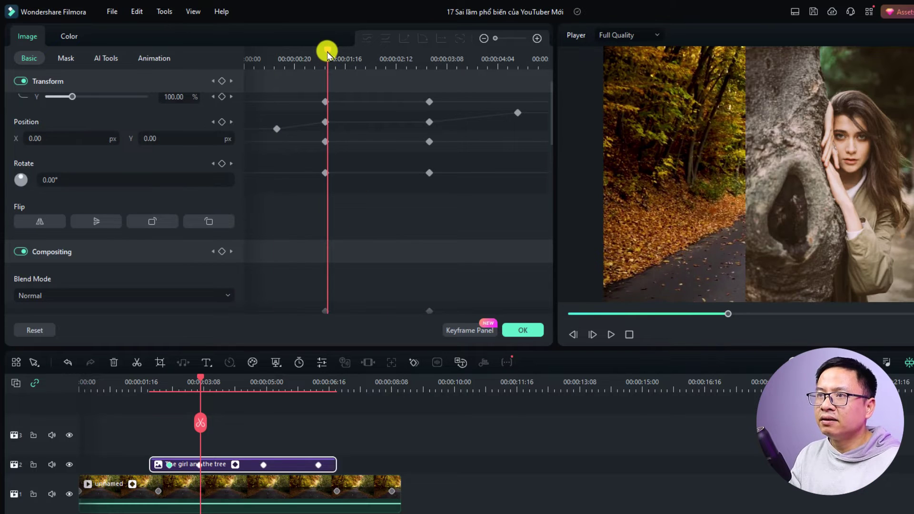
pyautogui.moveTo(327, 53); pyautogui.dragTo(324, 50)
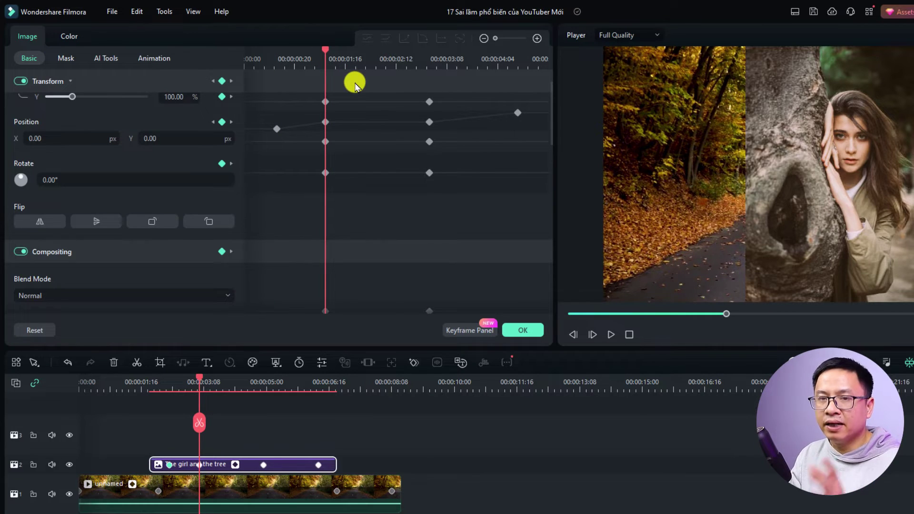
pyautogui.click(431, 60)
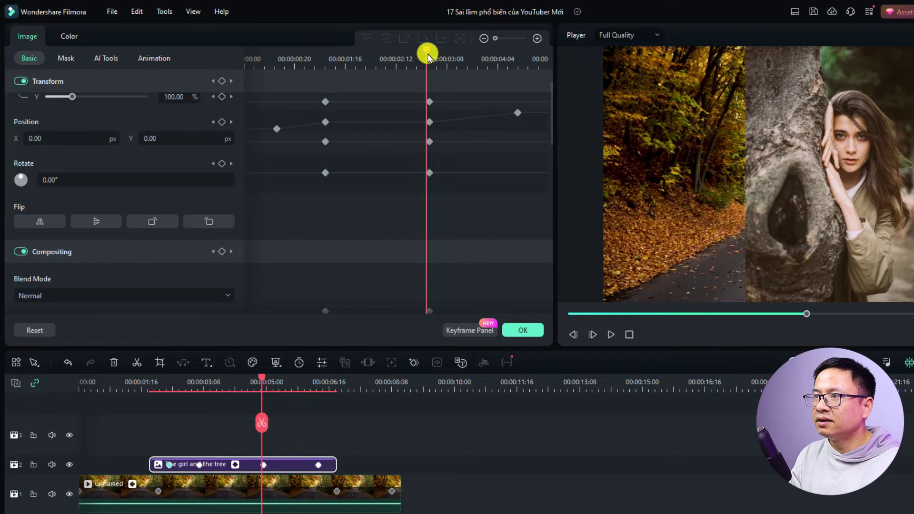
pyautogui.click(437, 57)
pyautogui.click(513, 59)
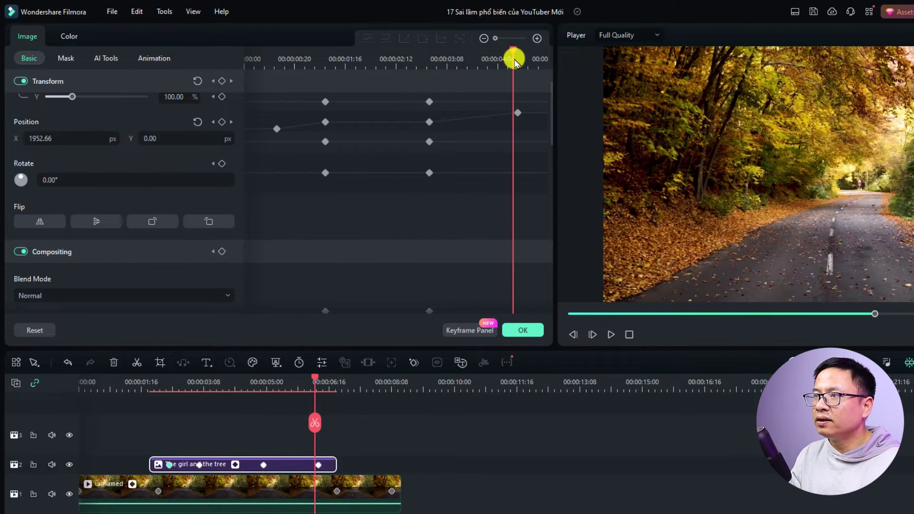
pyautogui.moveTo(513, 58); pyautogui.dragTo(516, 57)
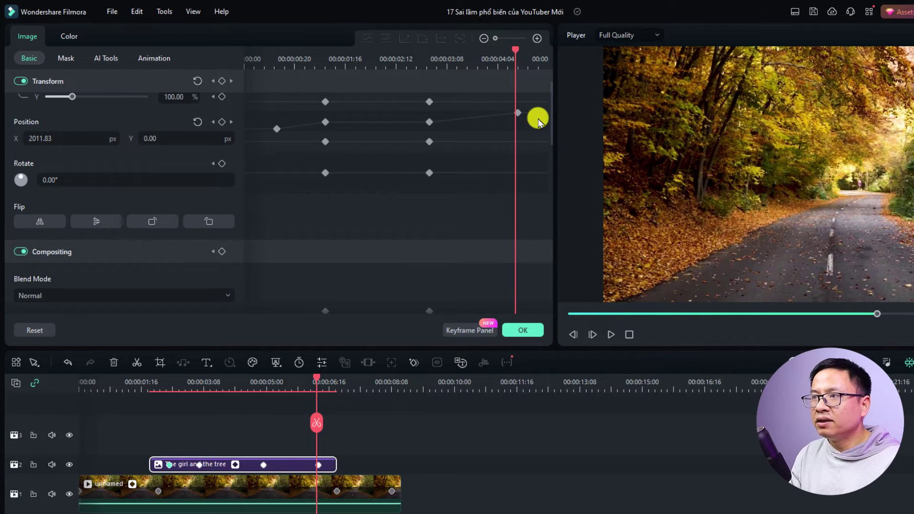
# Select the photo's four position keyframes in the graph and apply ease-in and ease-out to them
pyautogui.moveTo(540, 111); pyautogui.dragTo(258, 142)
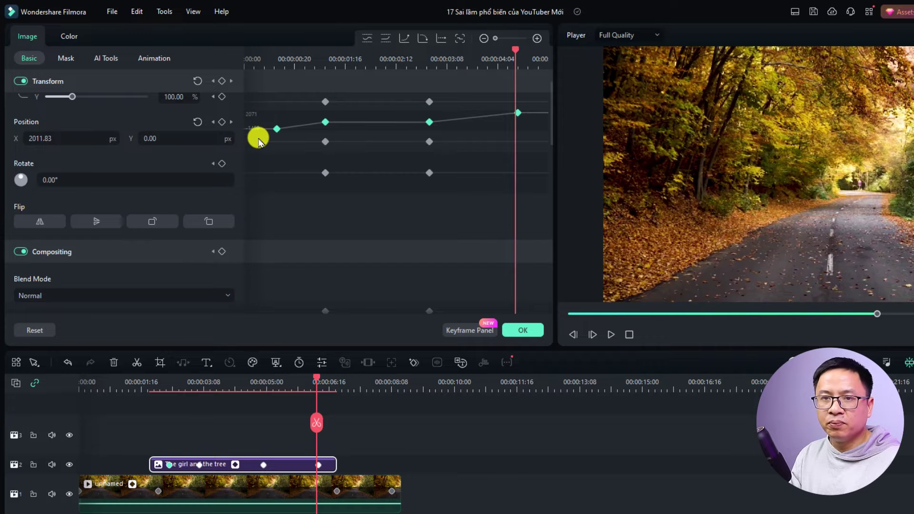
pyautogui.click(402, 41)
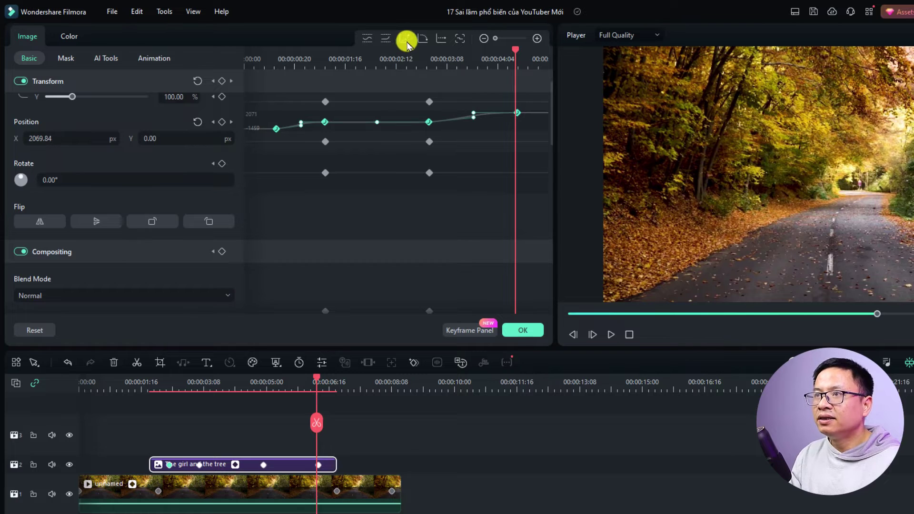
pyautogui.click(422, 42)
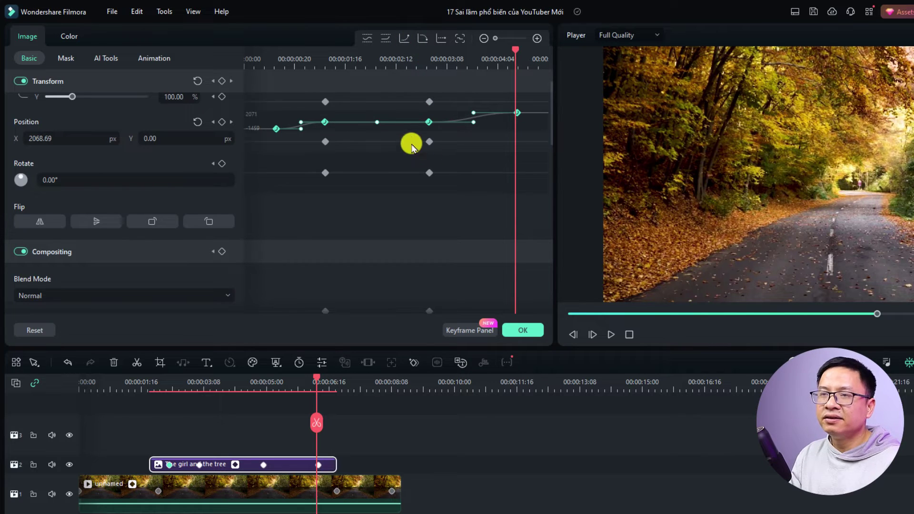
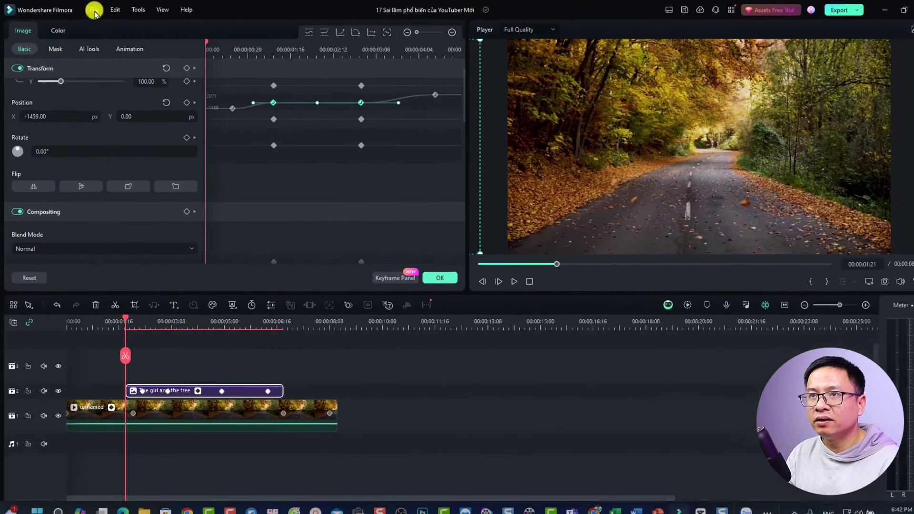
# Open the "Filmora 13 Animation" project and examine clip 1's position curve up to its final keyframe
pyautogui.click(106, 11)
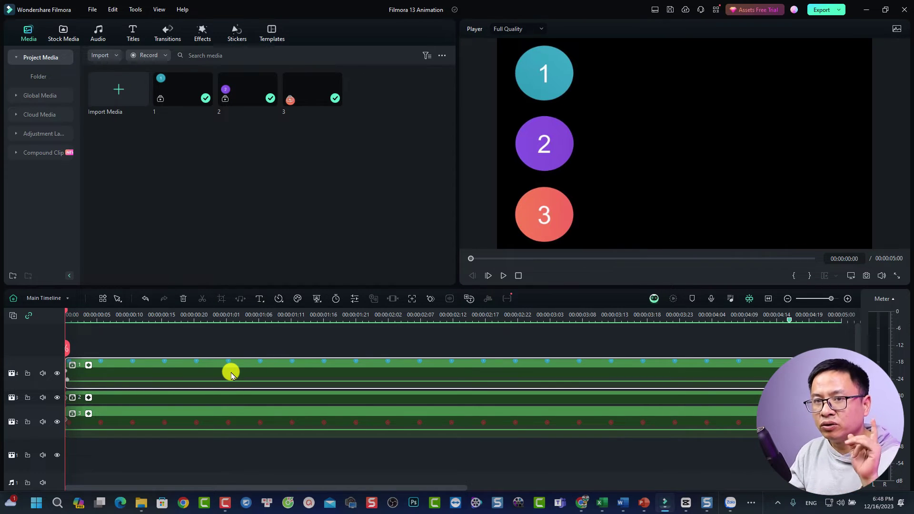
pyautogui.doubleClick(175, 368)
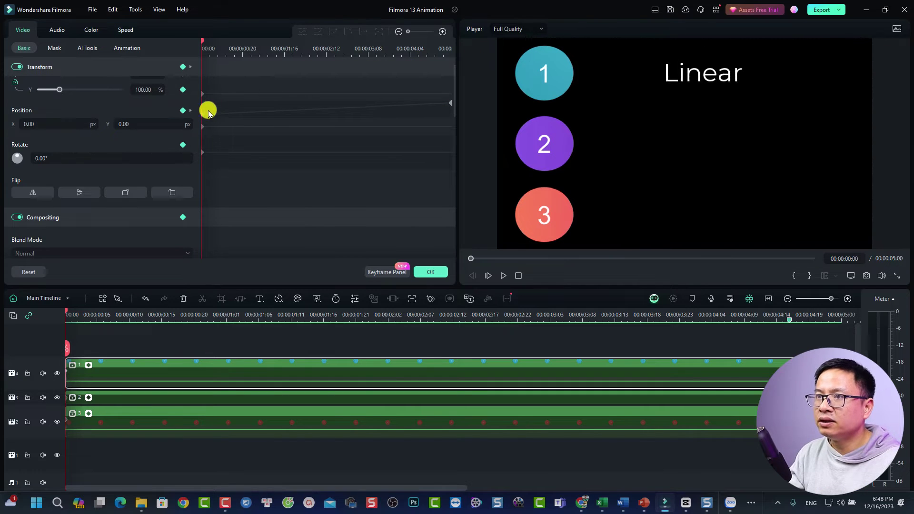
pyautogui.click(451, 103)
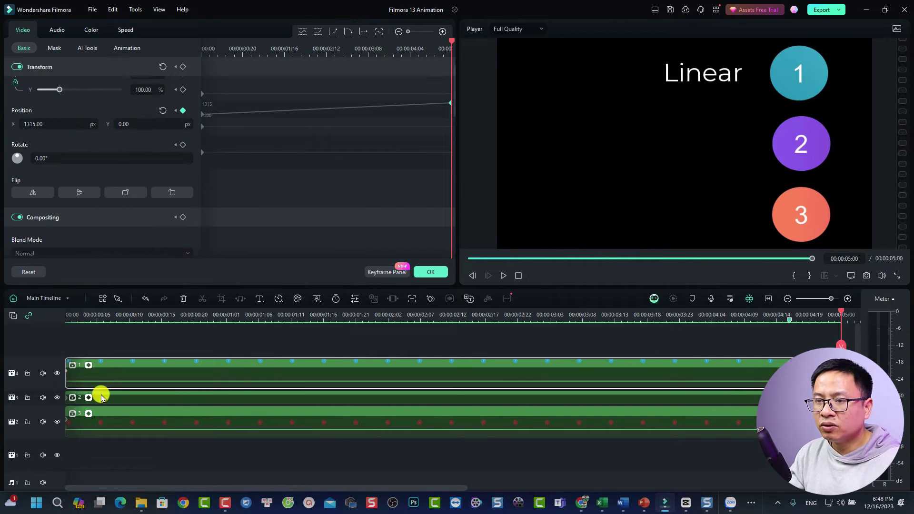
# Examine clip 2's position curve at its first and final keyframes
pyautogui.click(116, 403)
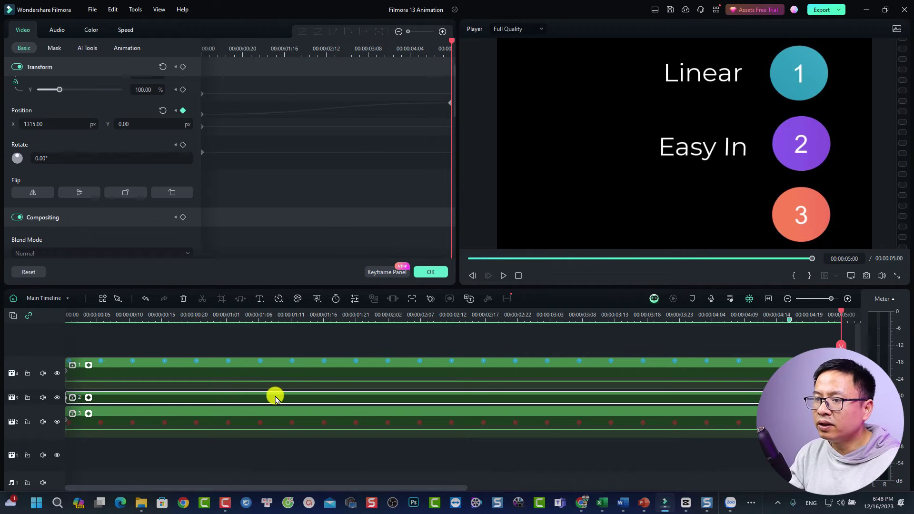
pyautogui.press('Home')
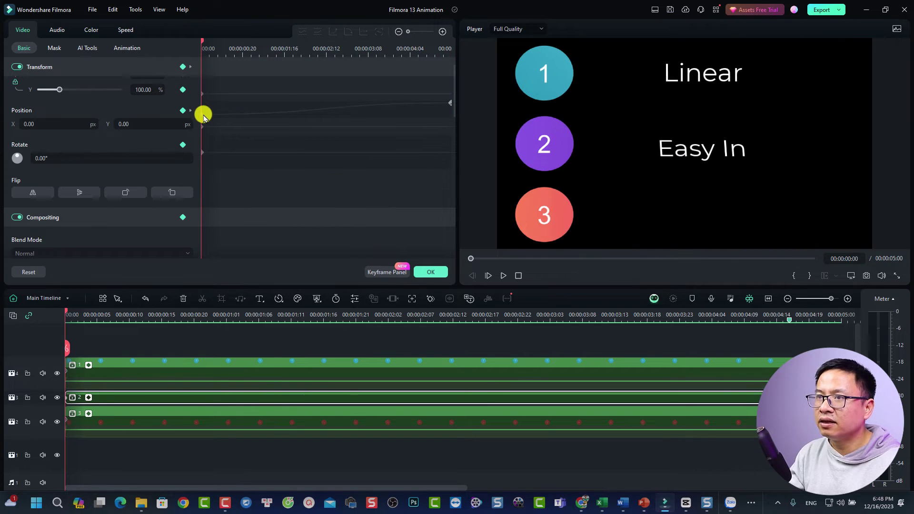
pyautogui.click(203, 115)
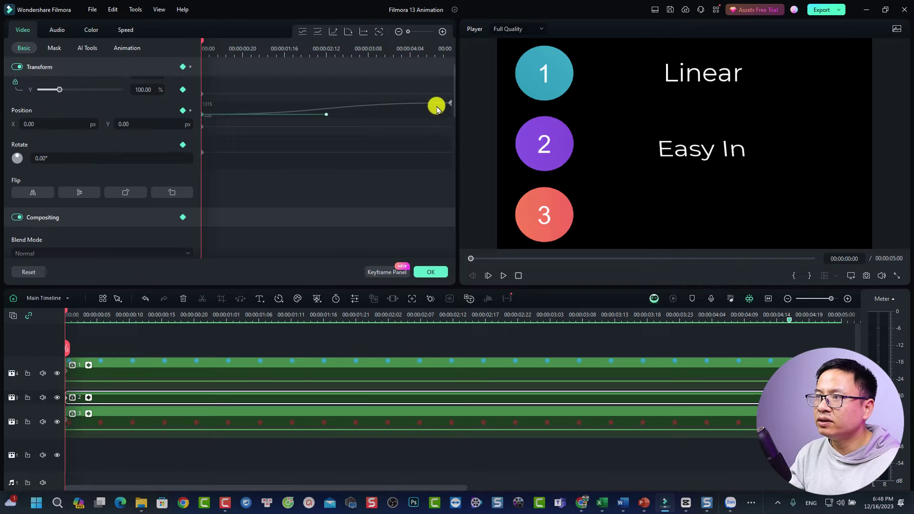
pyautogui.click(451, 106)
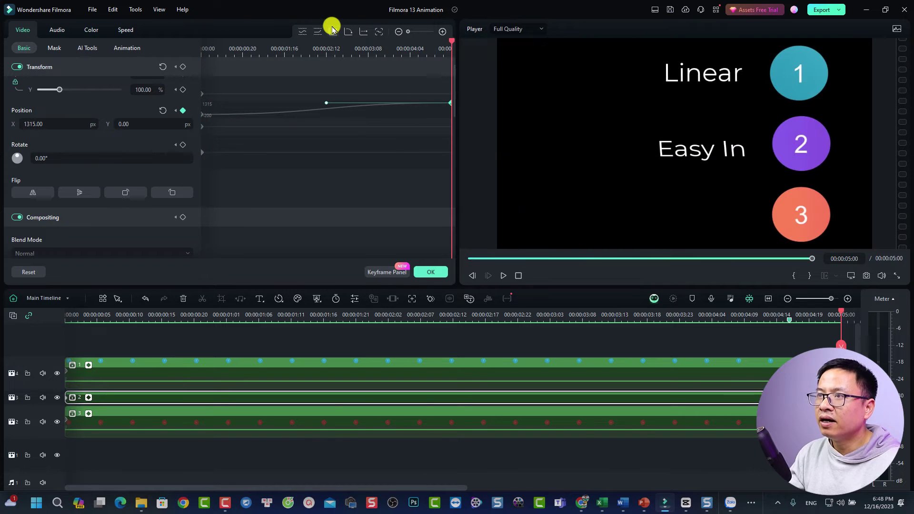
# Select clip 3, leave the clip settings and play the three circles' animation from the start of the timeline
pyautogui.click(252, 419)
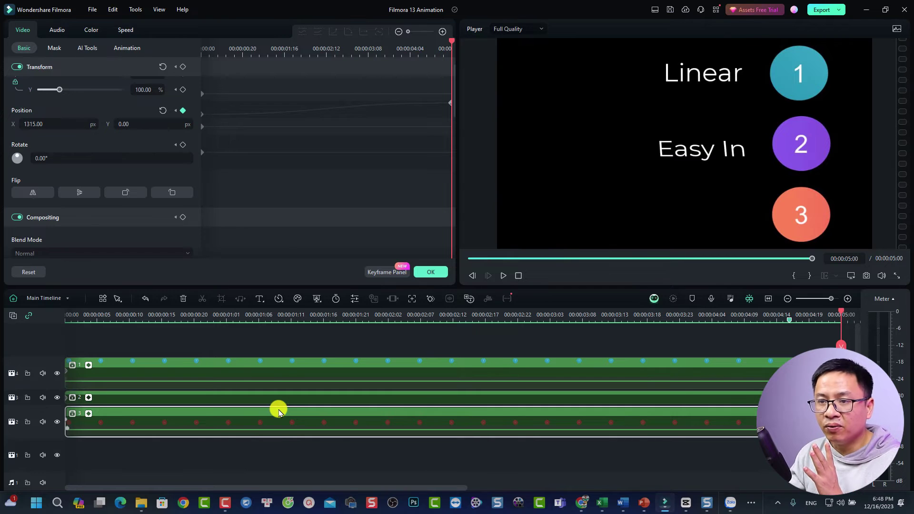
pyautogui.click(431, 272)
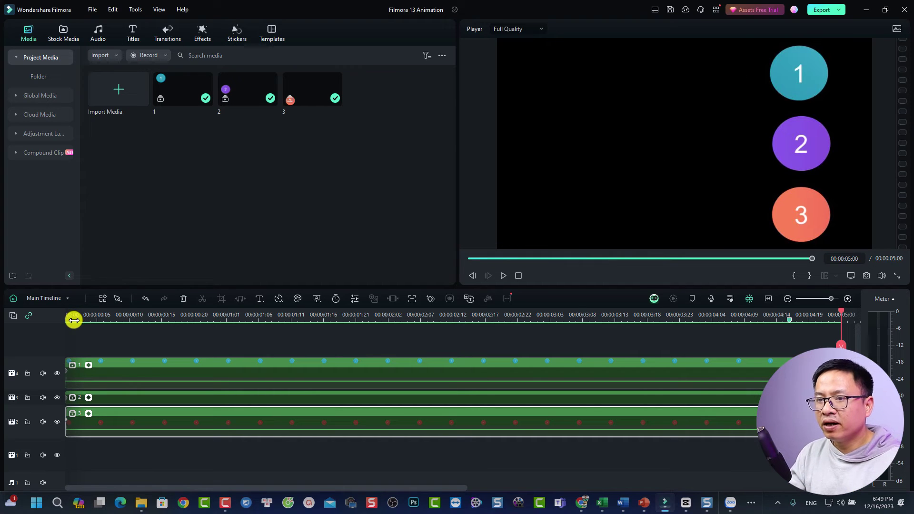
pyautogui.click(74, 318)
pyautogui.click(67, 315)
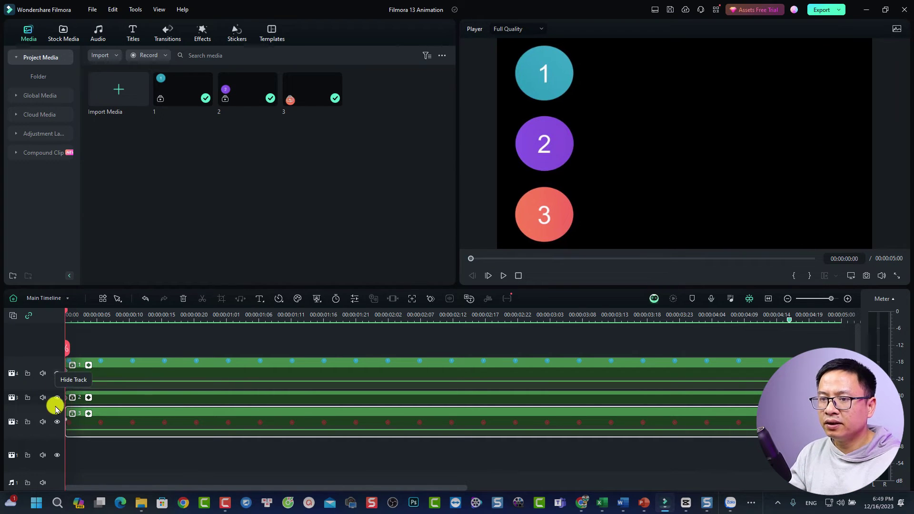
pyautogui.press('space')
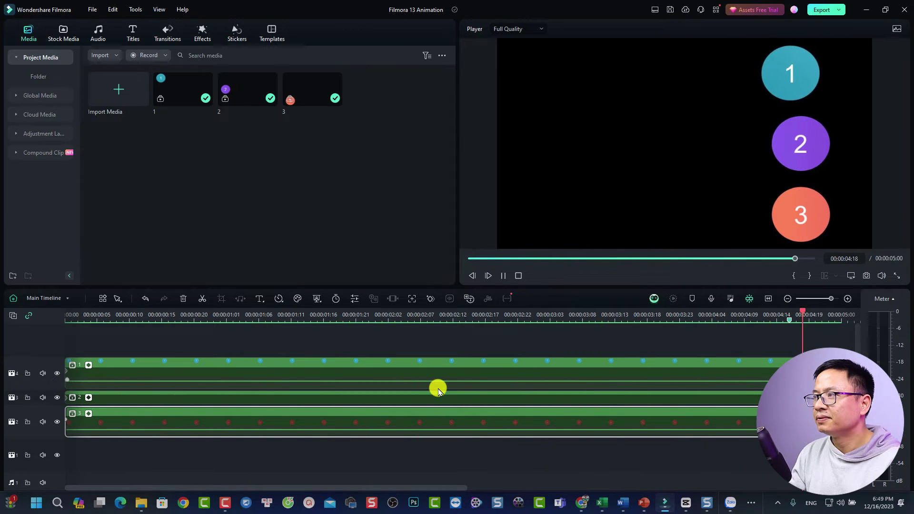
# Replay the animation, pause it partway to compare the three circles' positions, and play it again from the start
pyautogui.press('space')
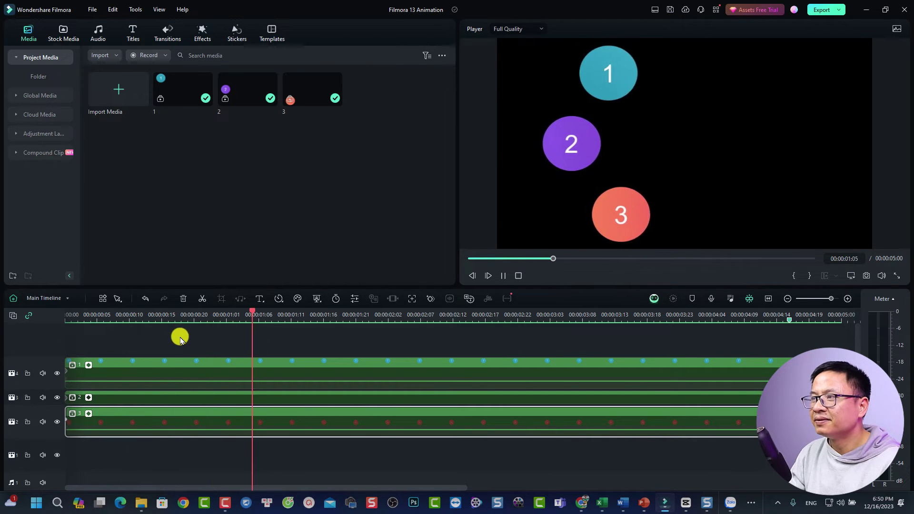
pyautogui.press('space')
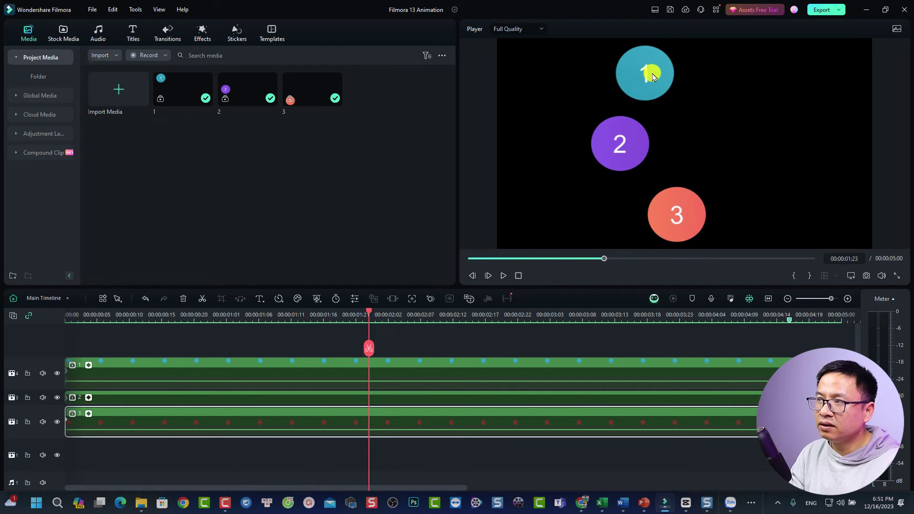
pyautogui.click(67, 315)
pyautogui.press('space')
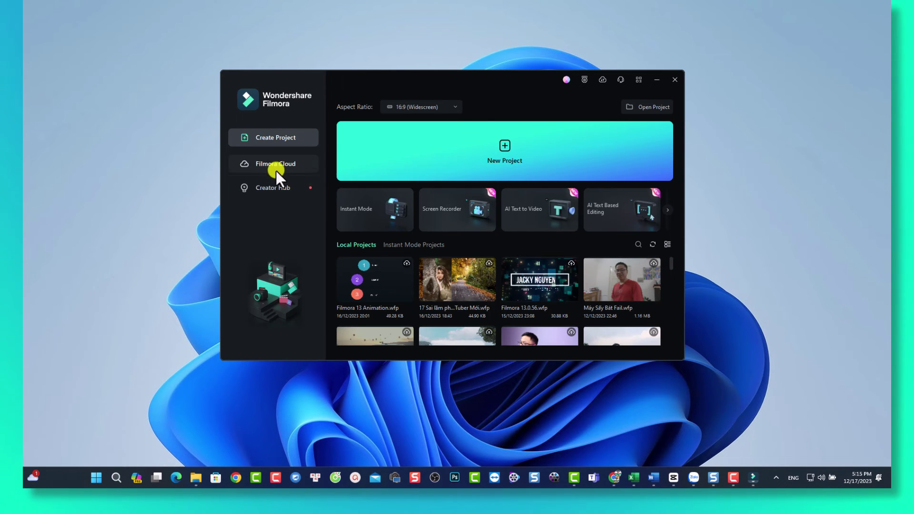
# Open the Creator Hub and browse its Filmora 13 tutorial videos
pyautogui.click(274, 188)
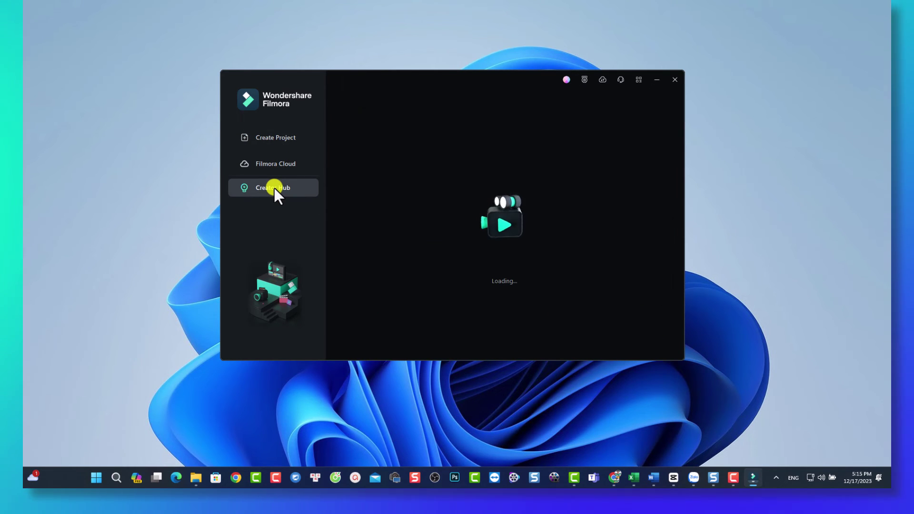
pyautogui.scroll(-2, 448, 224)
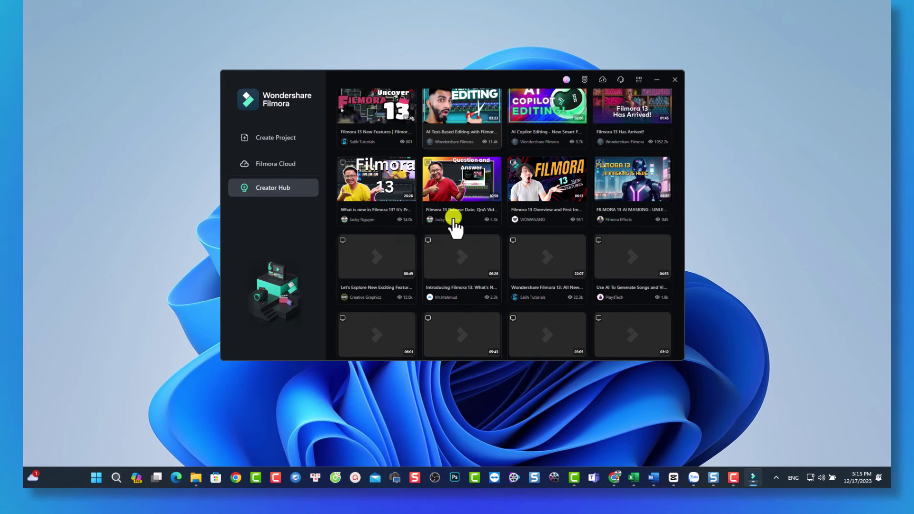